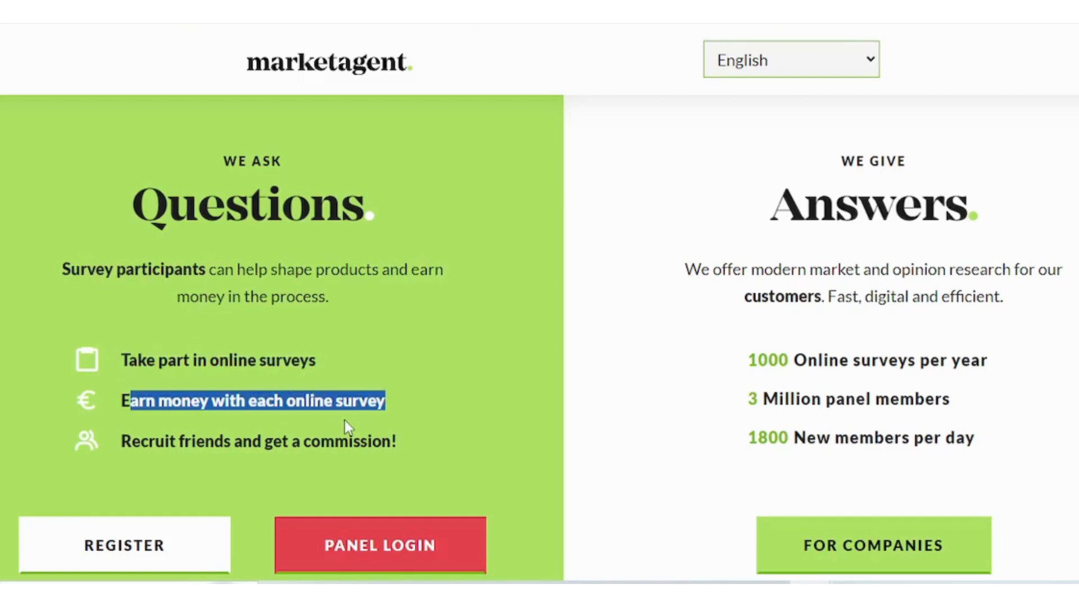
# Open the survey participant registration page and review its sign-up options, gender choices, and name and e-mail fields
pyautogui.click(128, 460)
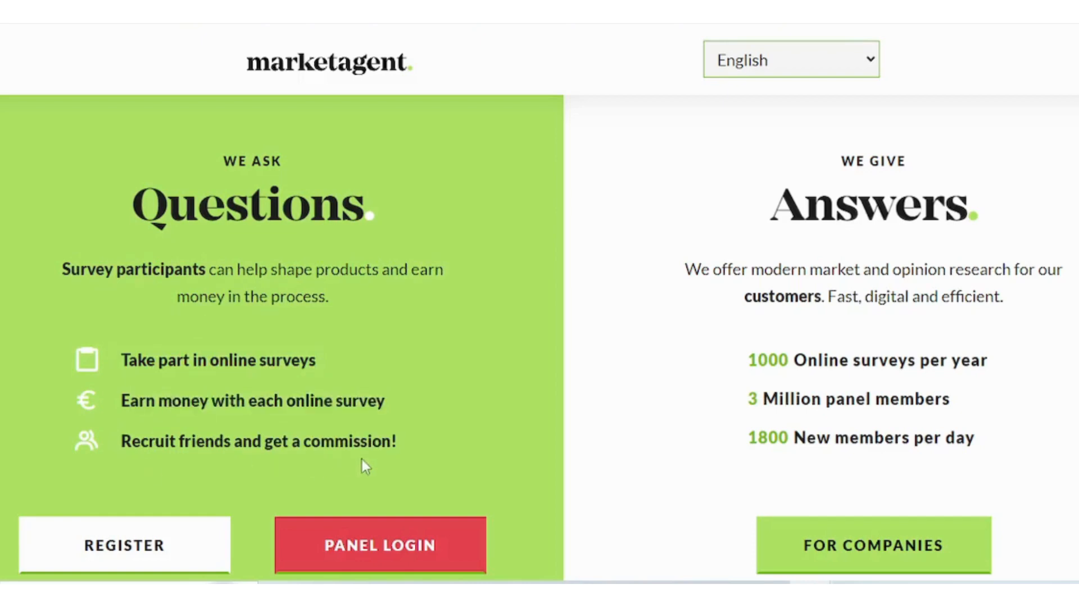
pyautogui.click(138, 551)
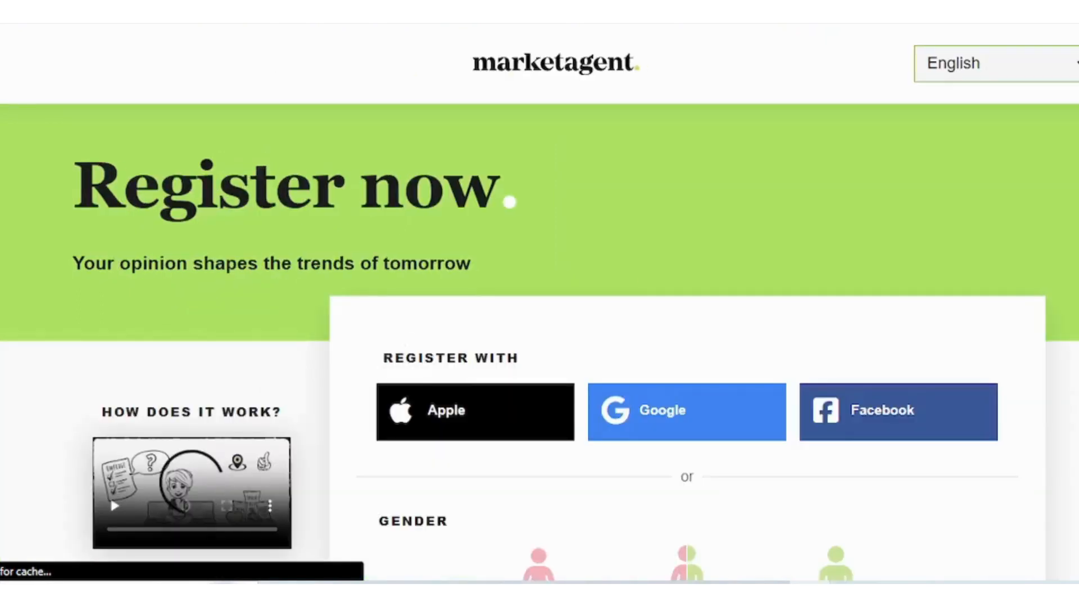
pyautogui.scroll(-1, 539, 358)
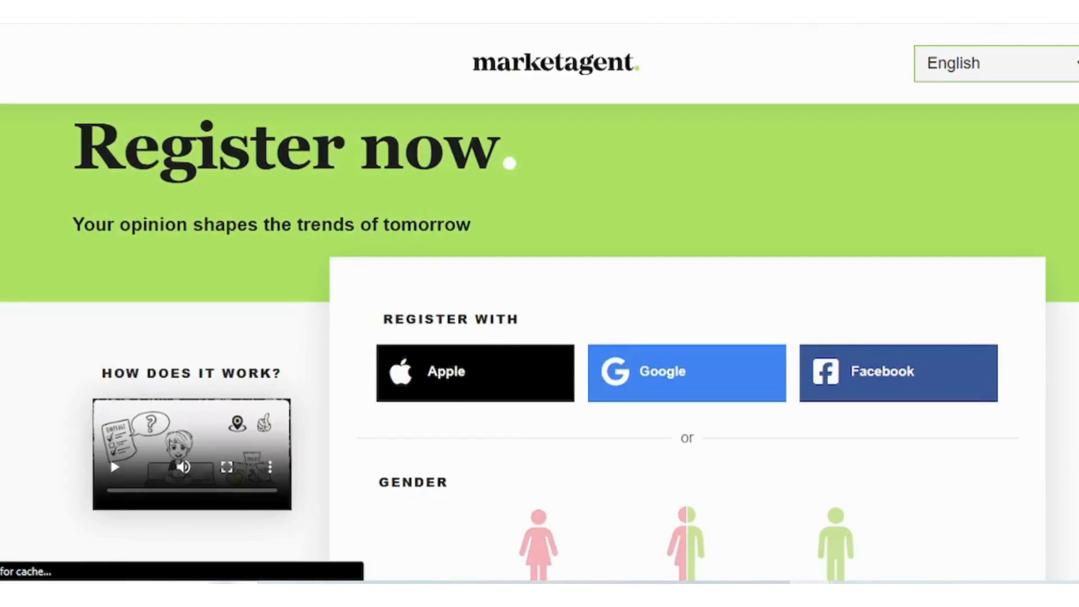
pyautogui.scroll(-2, 398, 332)
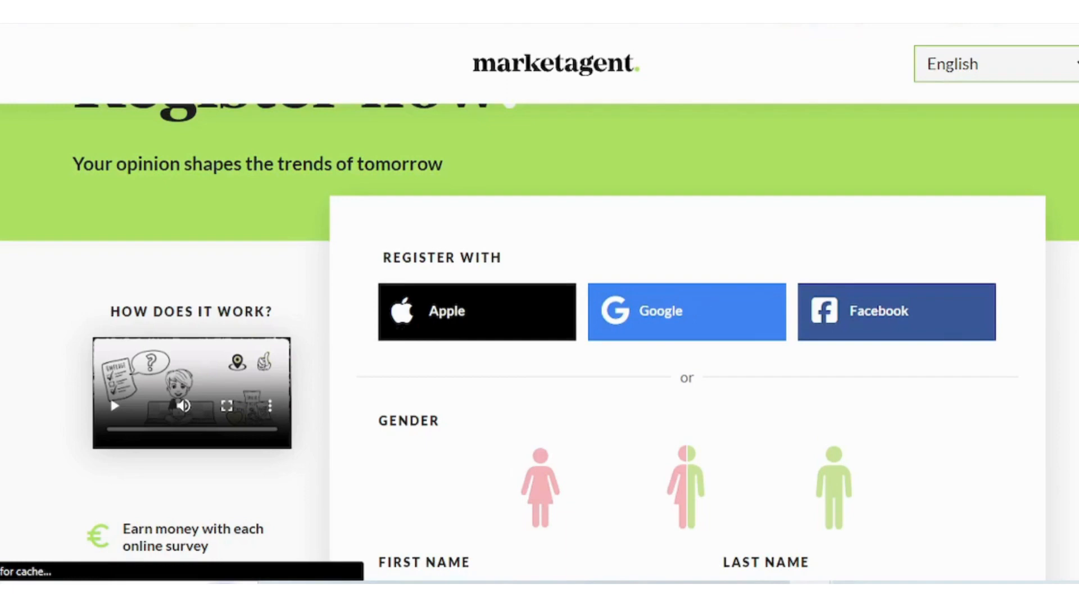
pyautogui.scroll(-1, 539, 343)
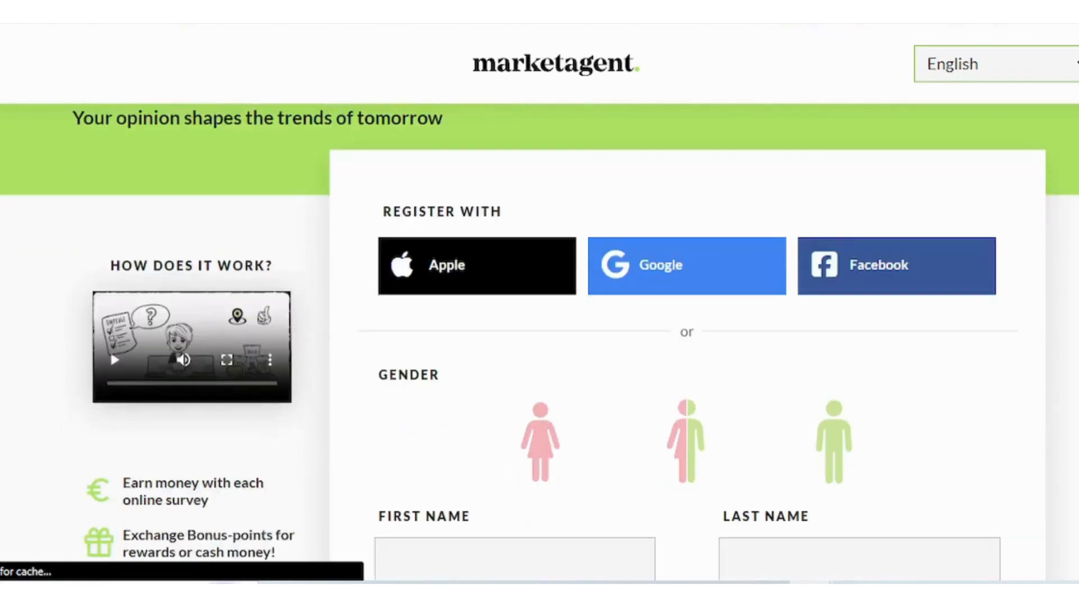
pyautogui.scroll(-2, 540, 342)
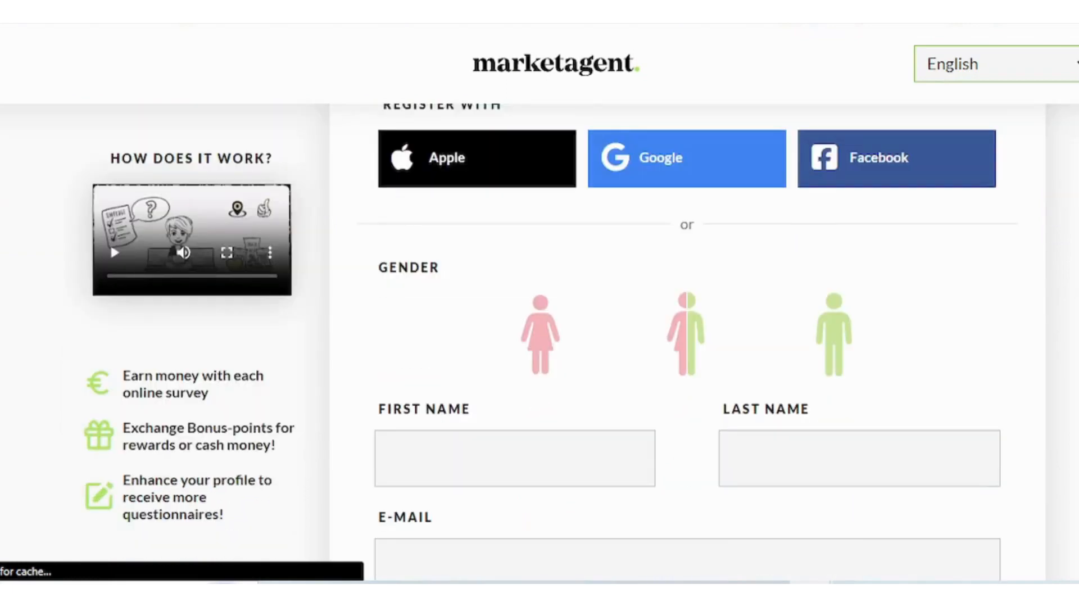
pyautogui.scroll(-1, 588, 359)
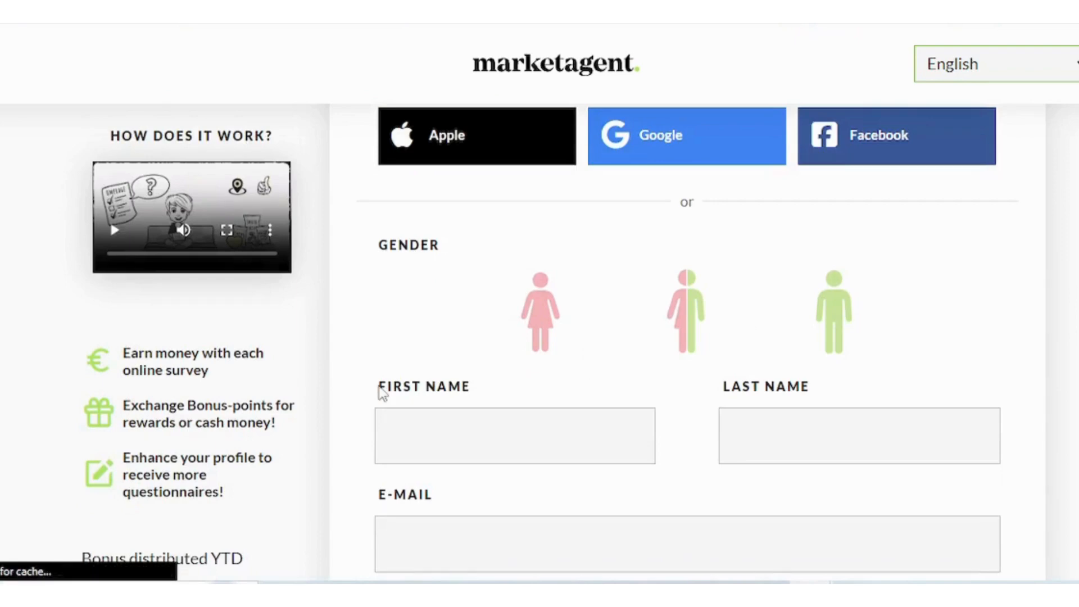
pyautogui.moveTo(730, 386); pyautogui.dragTo(936, 385)
# Read the minimum password strength requirements for the registration form, highlighting the rules, and close them
pyautogui.scroll(-5, 935, 386)
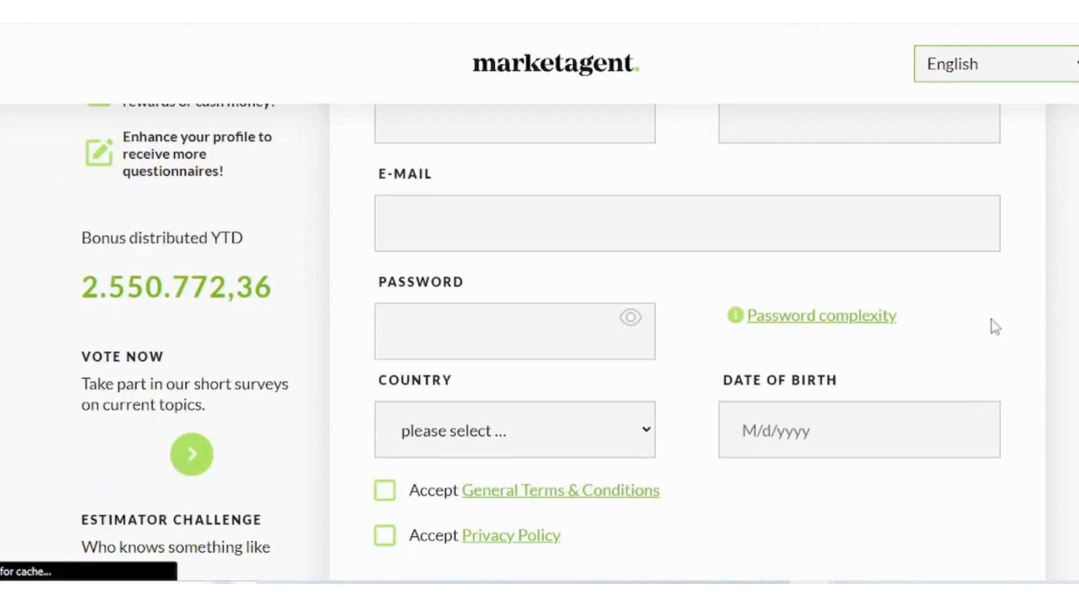
pyautogui.click(832, 332)
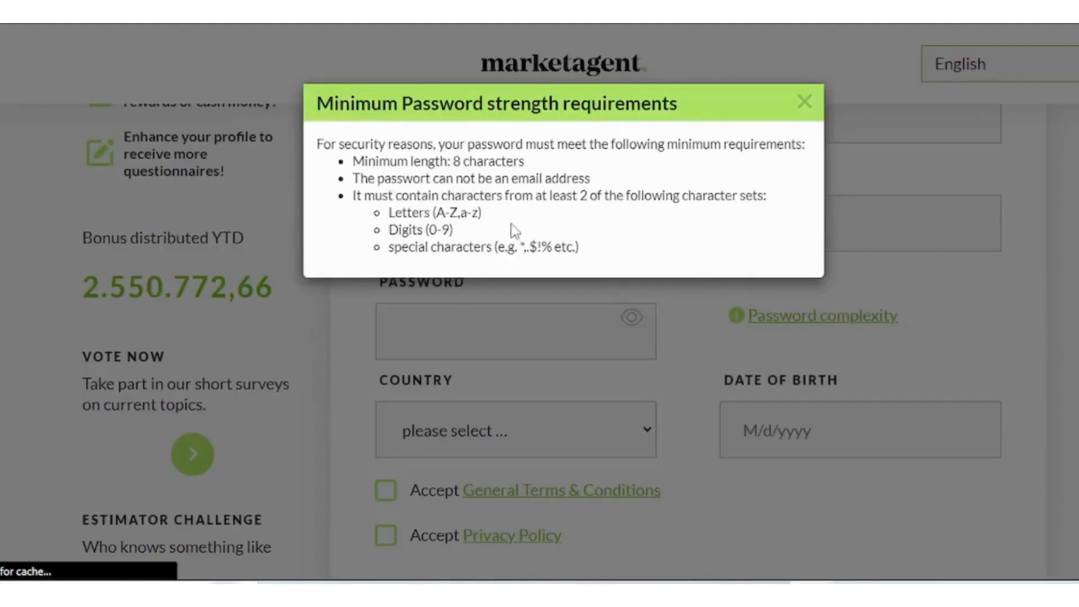
pyautogui.moveTo(350, 163); pyautogui.dragTo(486, 203)
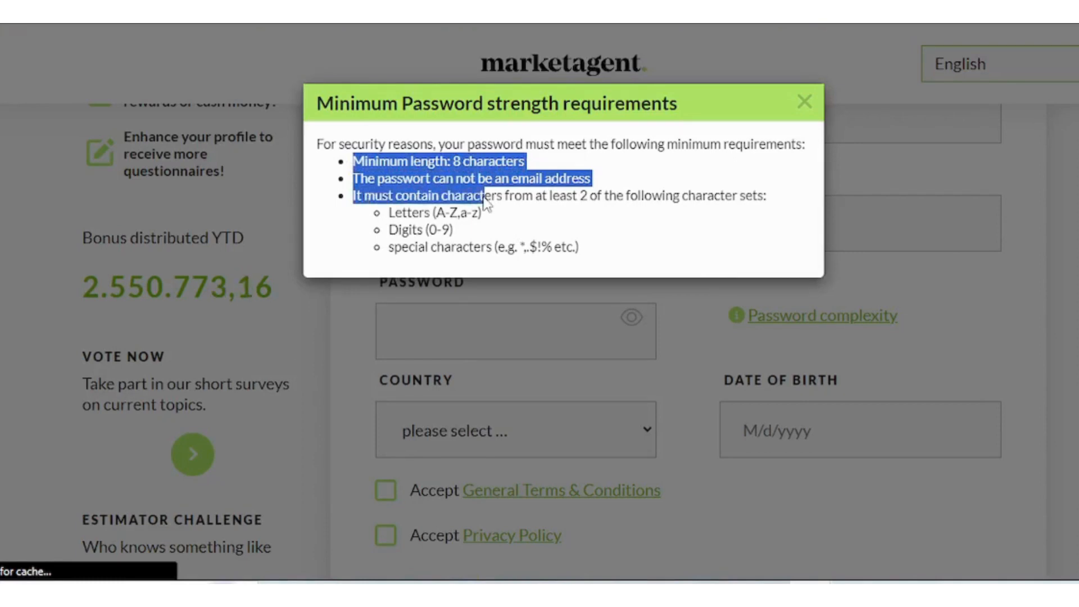
pyautogui.moveTo(486, 204); pyautogui.dragTo(769, 219)
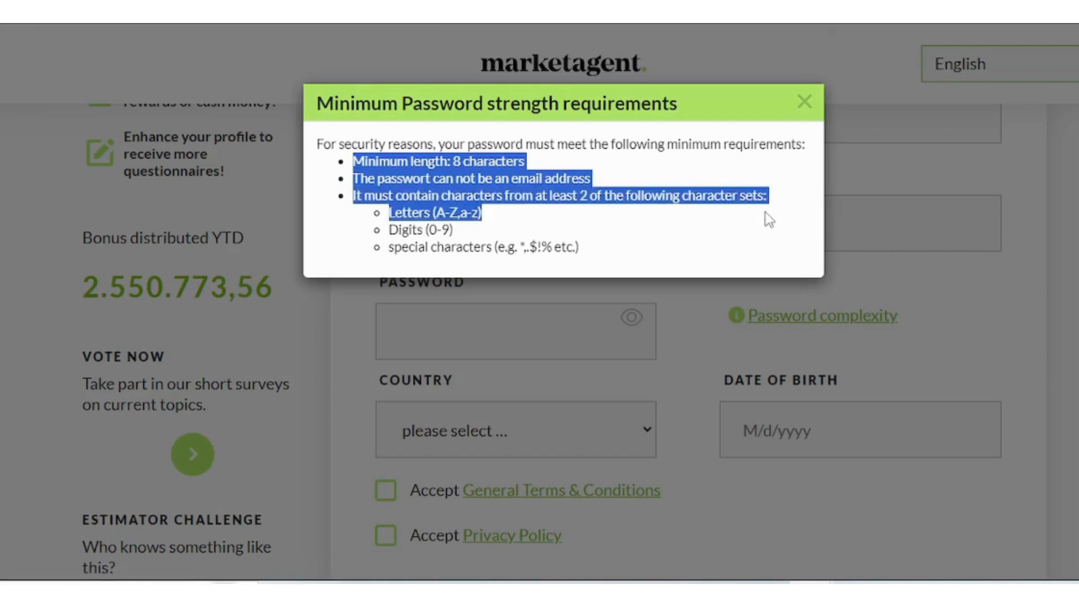
pyautogui.click(975, 279)
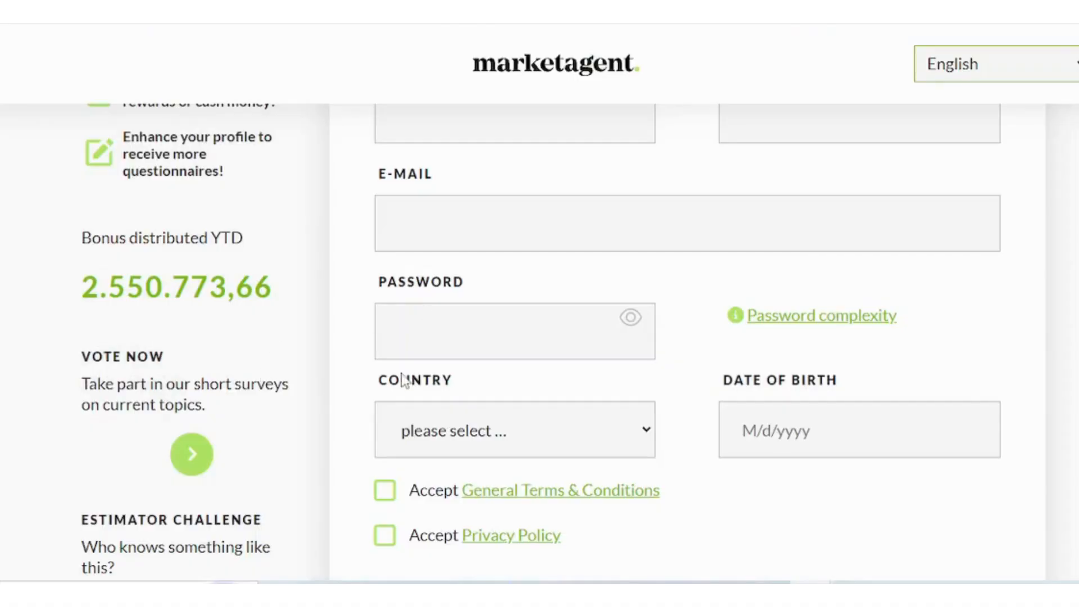
# Look through the available countries without choosing one, and highlight the date of birth field's label
pyautogui.click(590, 427)
pyautogui.moveTo(652, 34); pyautogui.dragTo(648, 299)
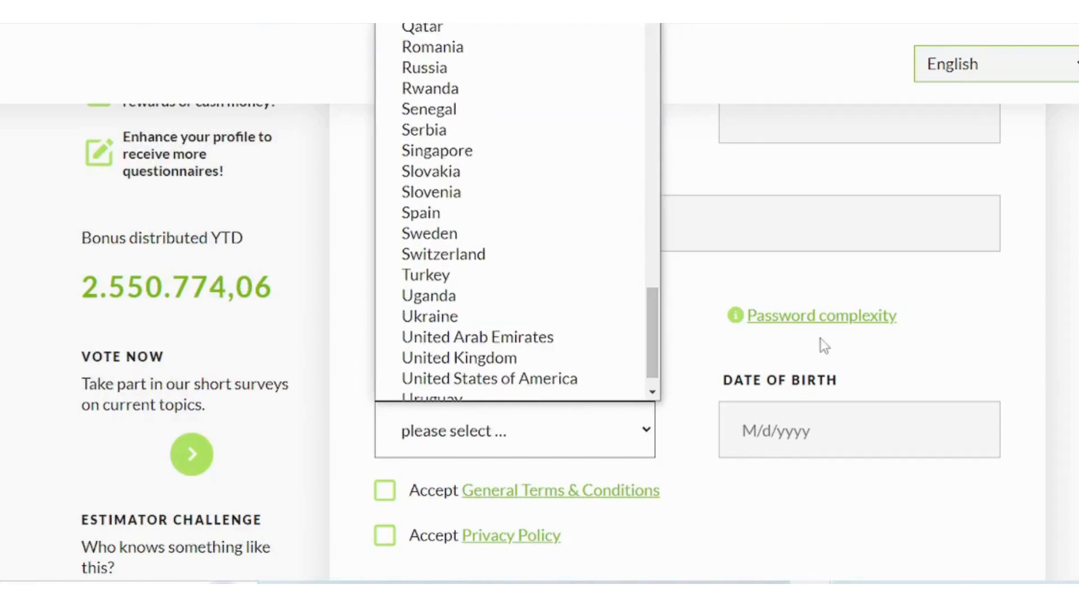
pyautogui.click(873, 497)
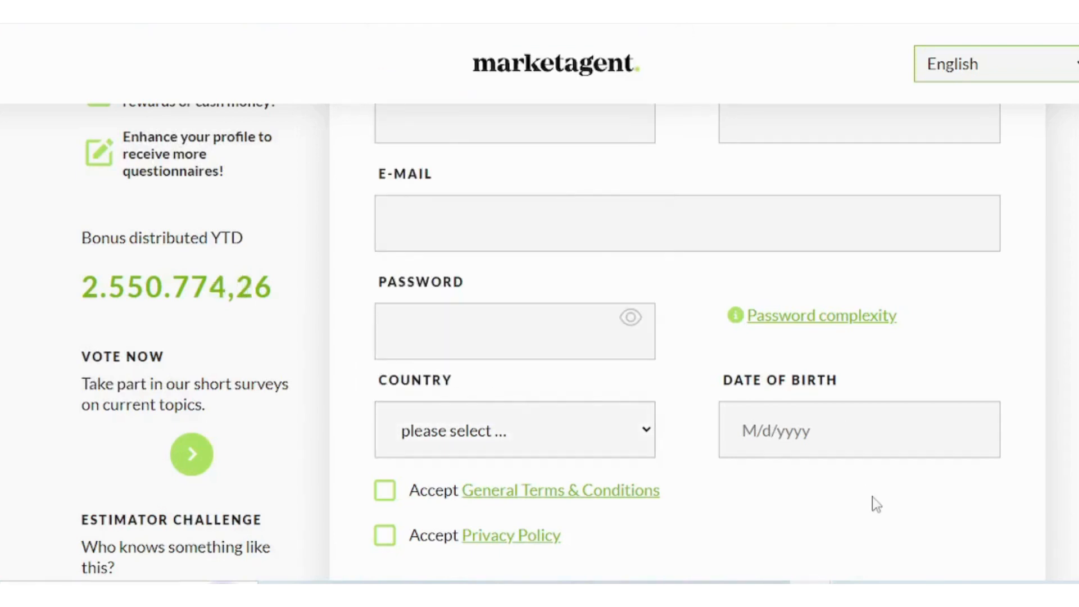
pyautogui.moveTo(728, 373); pyautogui.dragTo(912, 376)
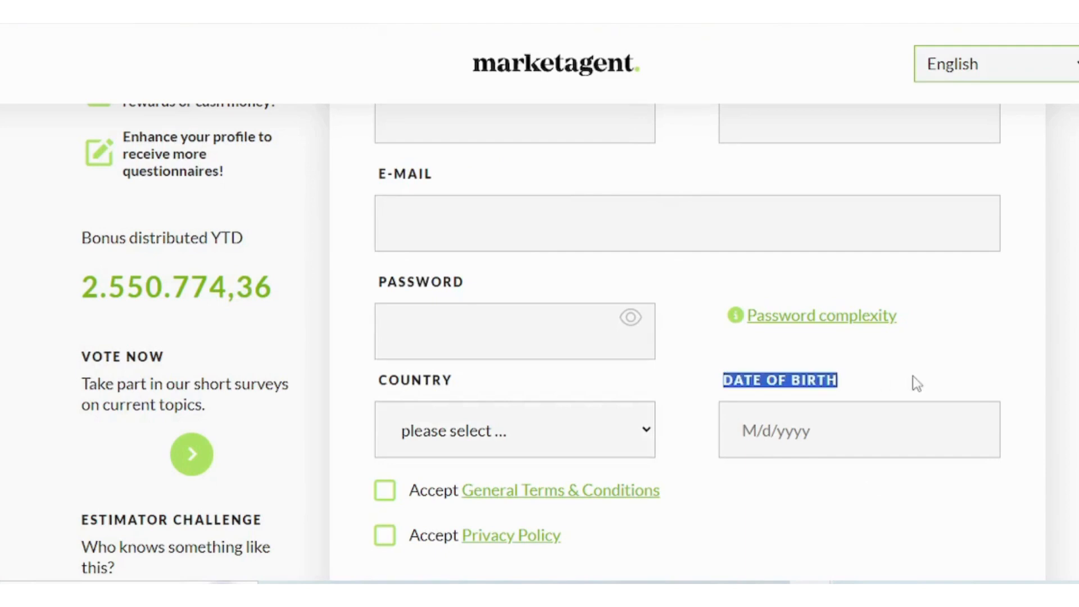
# Accept the General Terms & Conditions and the Privacy Policy in the registration form
pyautogui.scroll(-4, 540, 337)
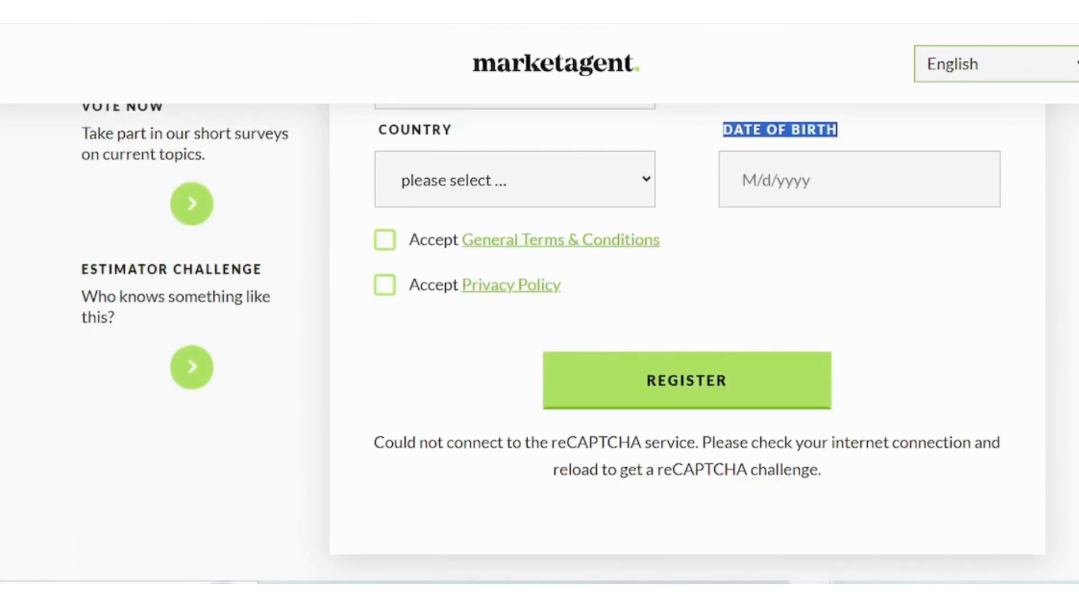
pyautogui.click(385, 240)
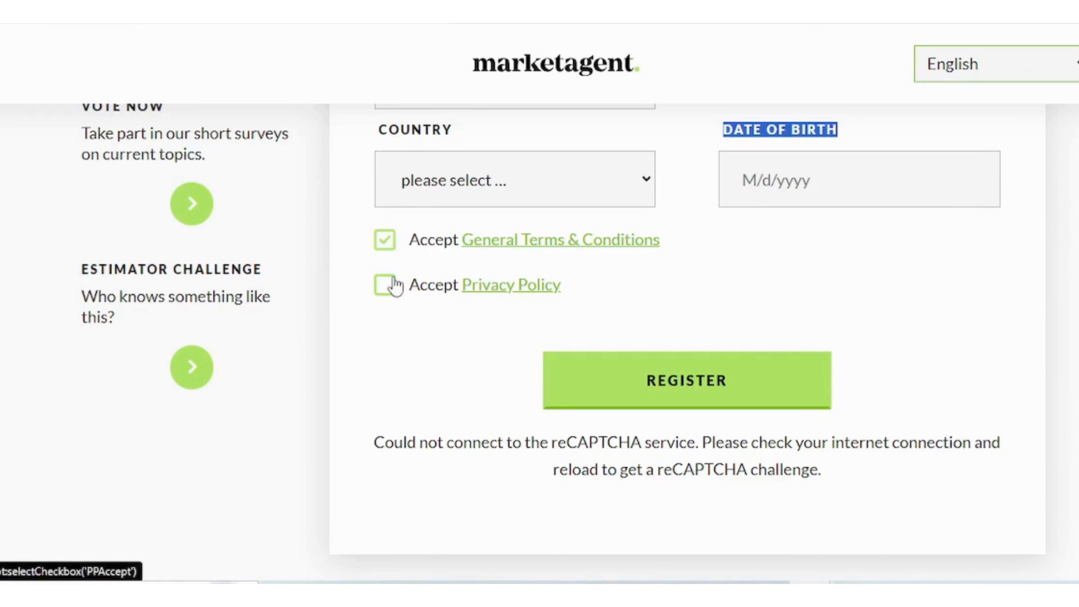
pyautogui.click(385, 285)
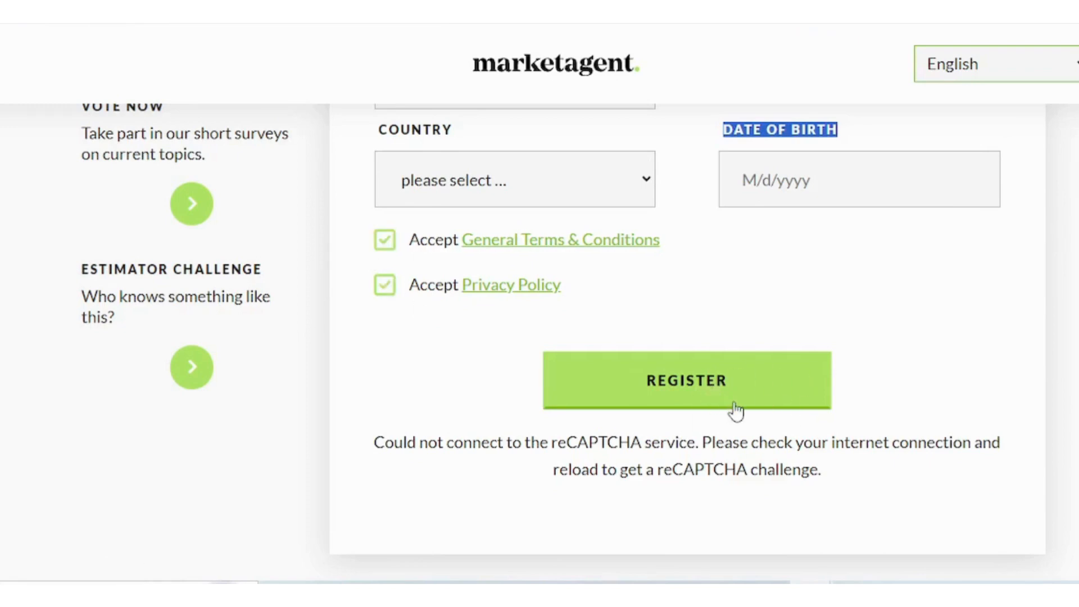
pyautogui.scroll(10, 539, 337)
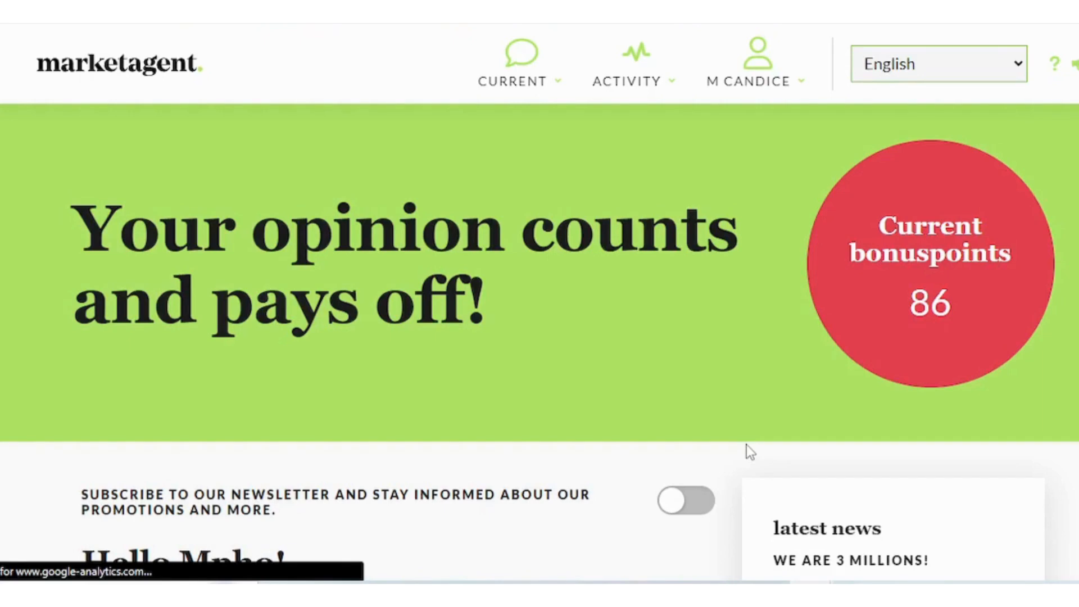
# Examine the member dashboard's bonus points, requested surveys, news, and shortcuts such as the Exchange Area and Mini-Surveys
pyautogui.scroll(-1, 746, 444)
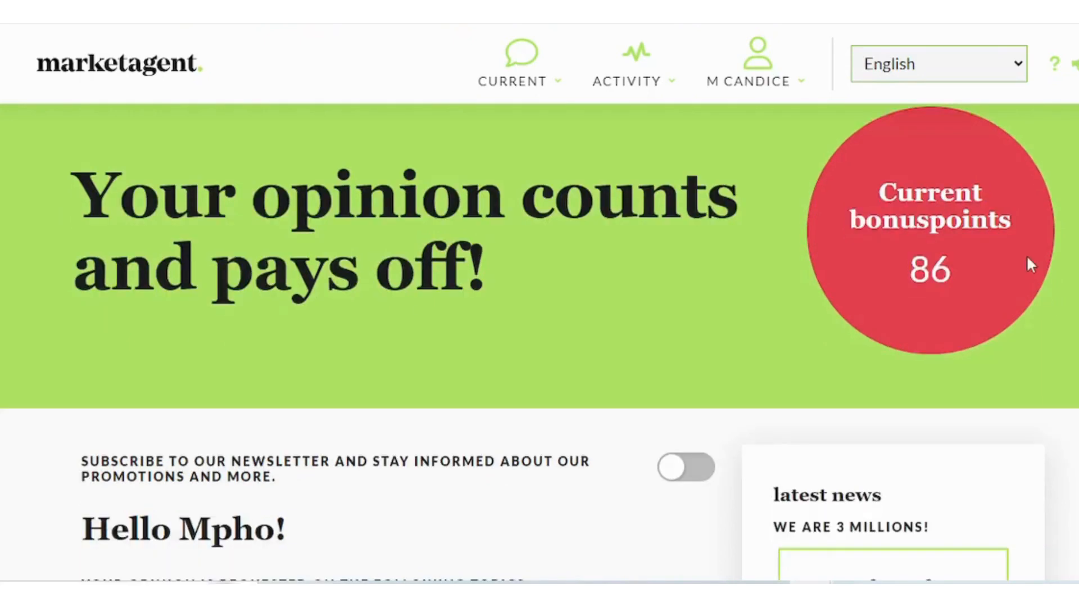
pyautogui.scroll(-4, 1027, 261)
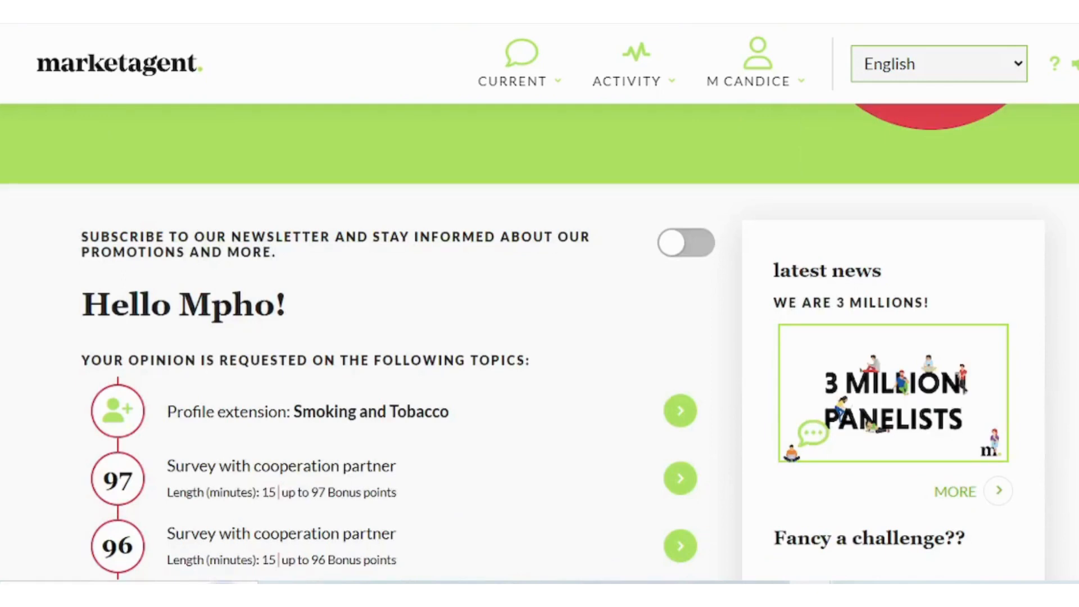
pyautogui.scroll(-10, 539, 337)
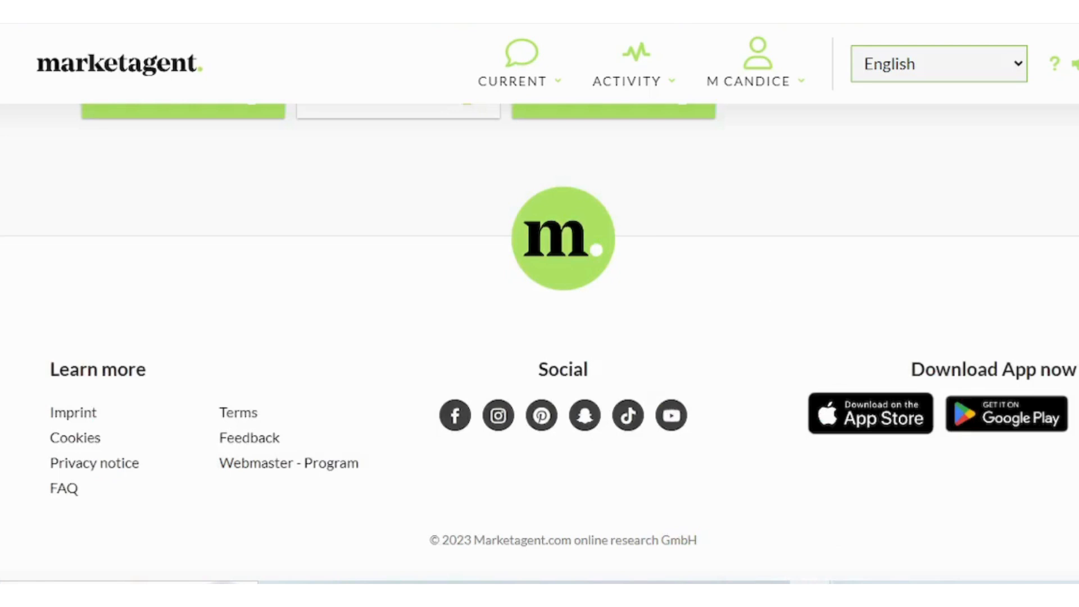
pyautogui.scroll(7, 539, 337)
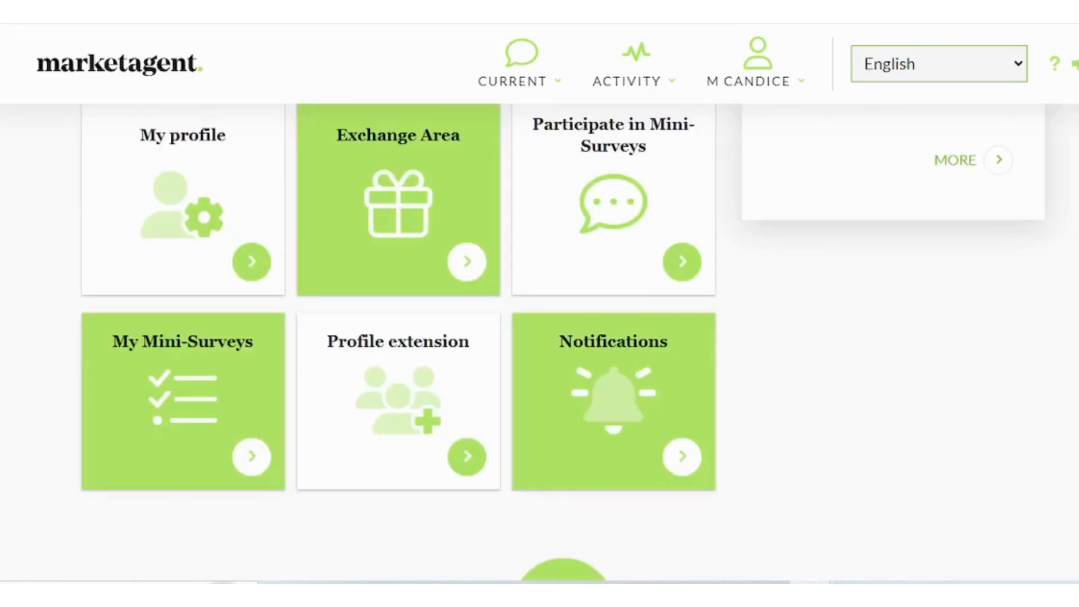
pyautogui.scroll(7, 539, 337)
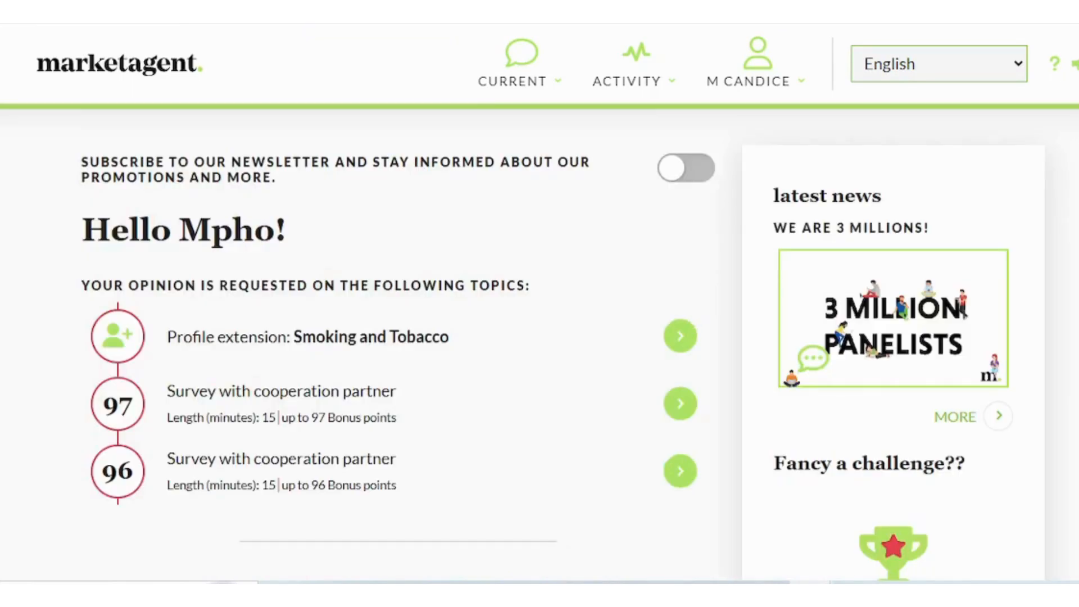
pyautogui.scroll(-4, 540, 337)
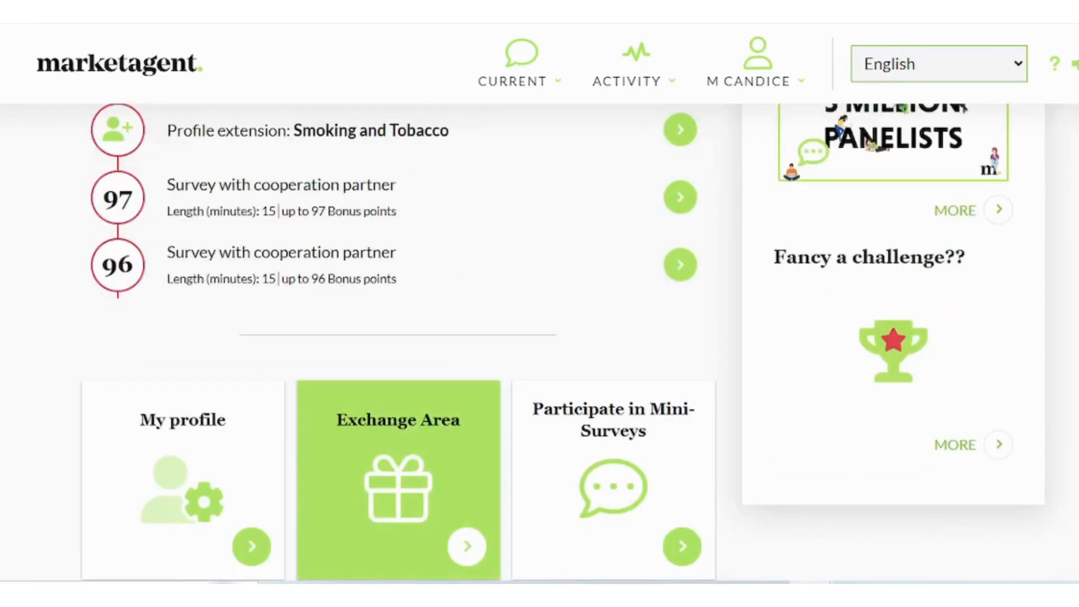
pyautogui.scroll(-5, 539, 337)
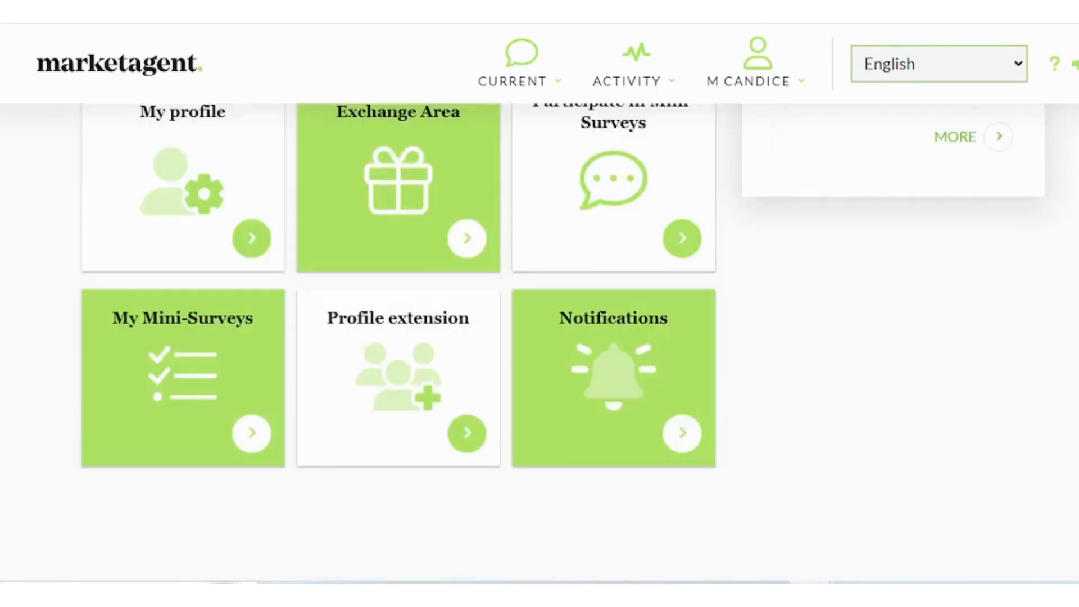
pyautogui.scroll(6, 539, 337)
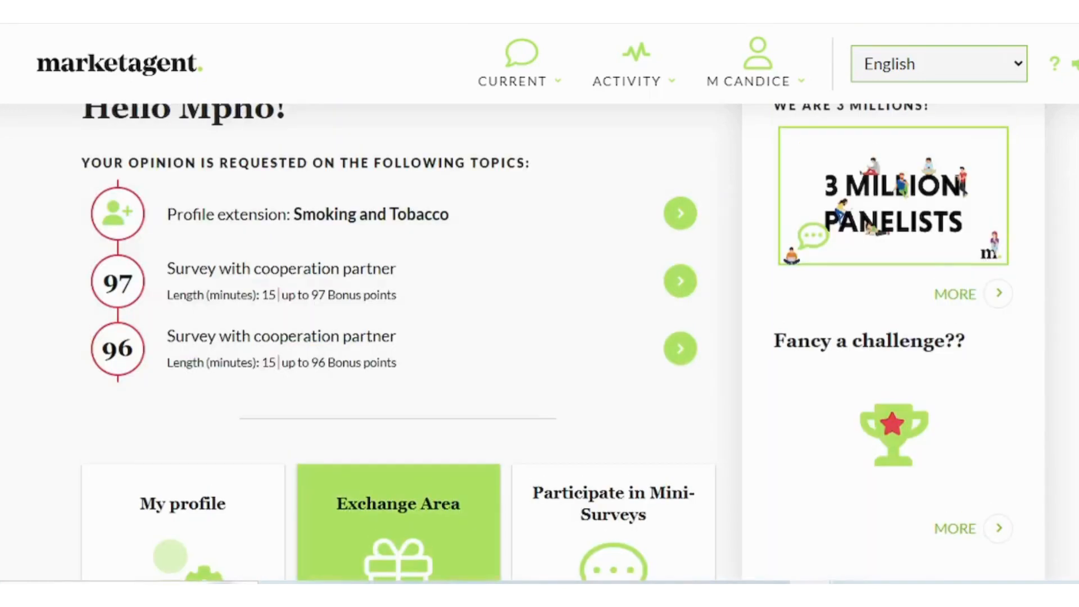
pyautogui.scroll(8, 539, 337)
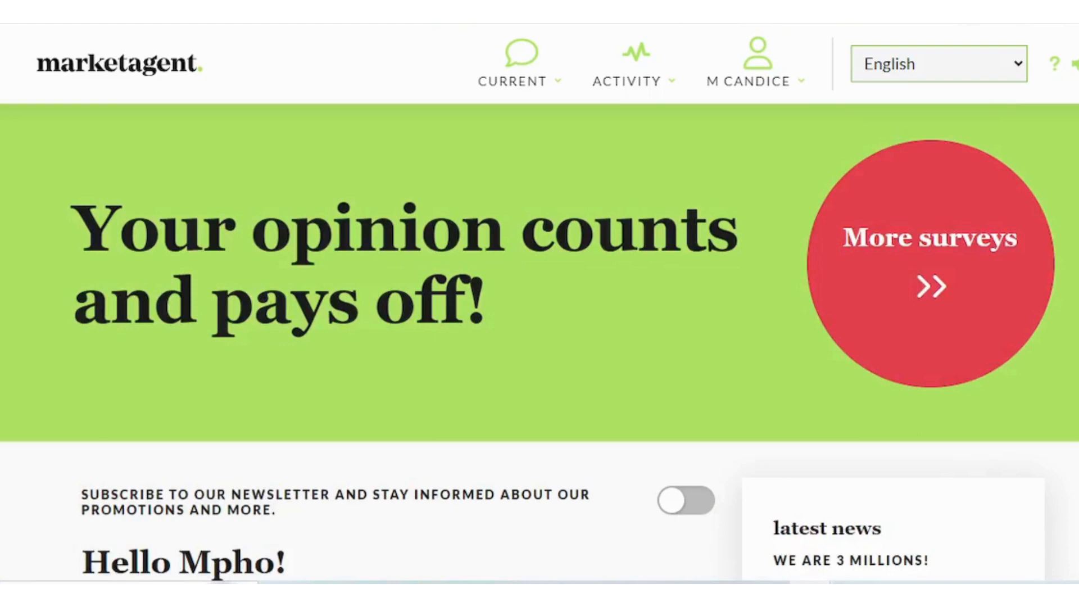
# Open the Account Statement and bring up its history of surveys and exchanges
pyautogui.moveTo(647, 82)
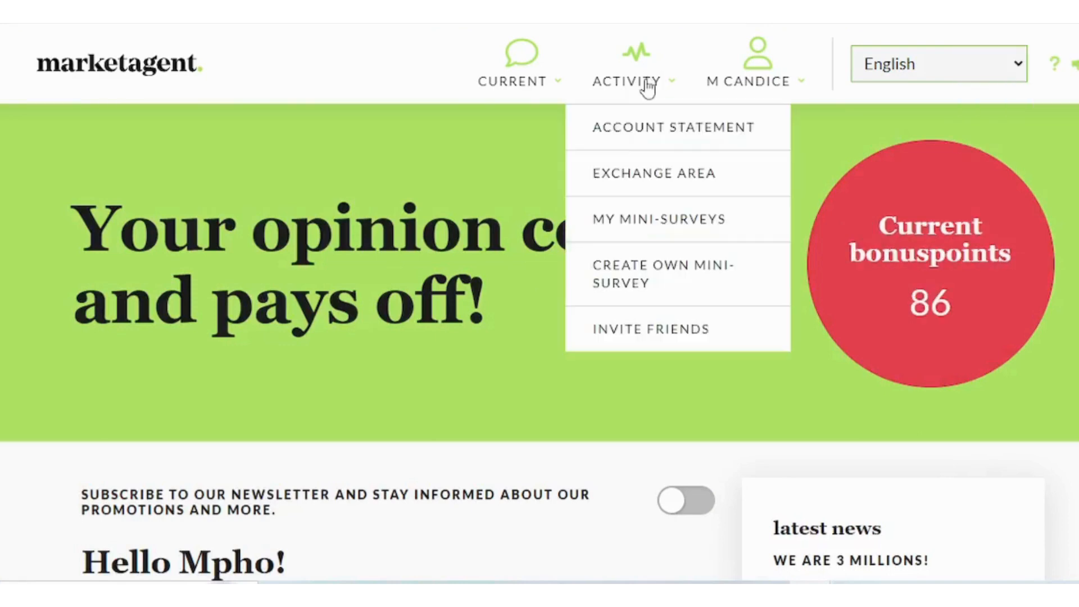
pyautogui.click(637, 134)
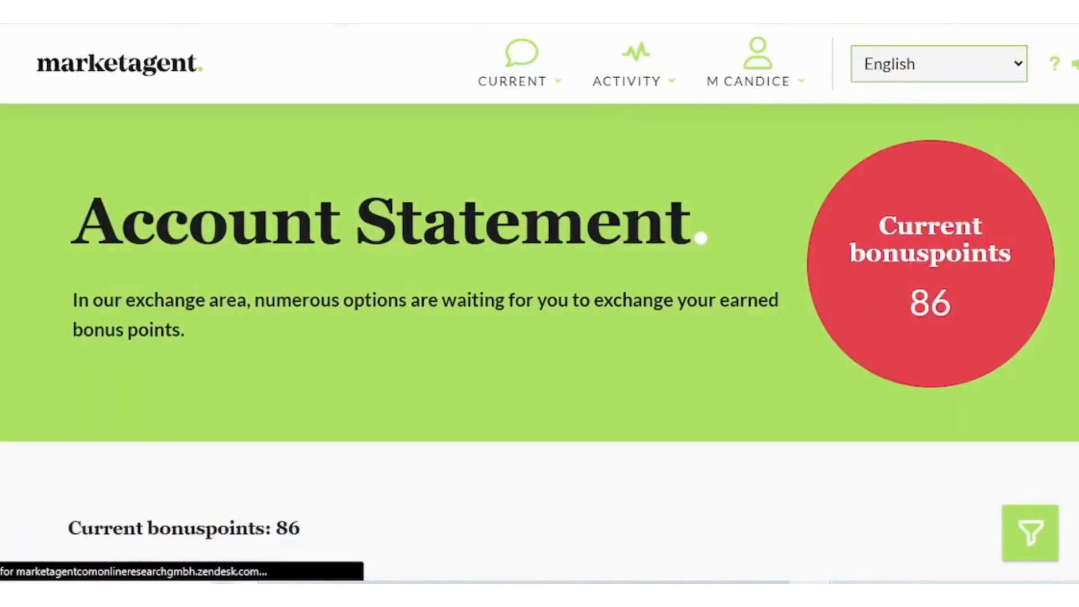
pyautogui.scroll(-9, 540, 337)
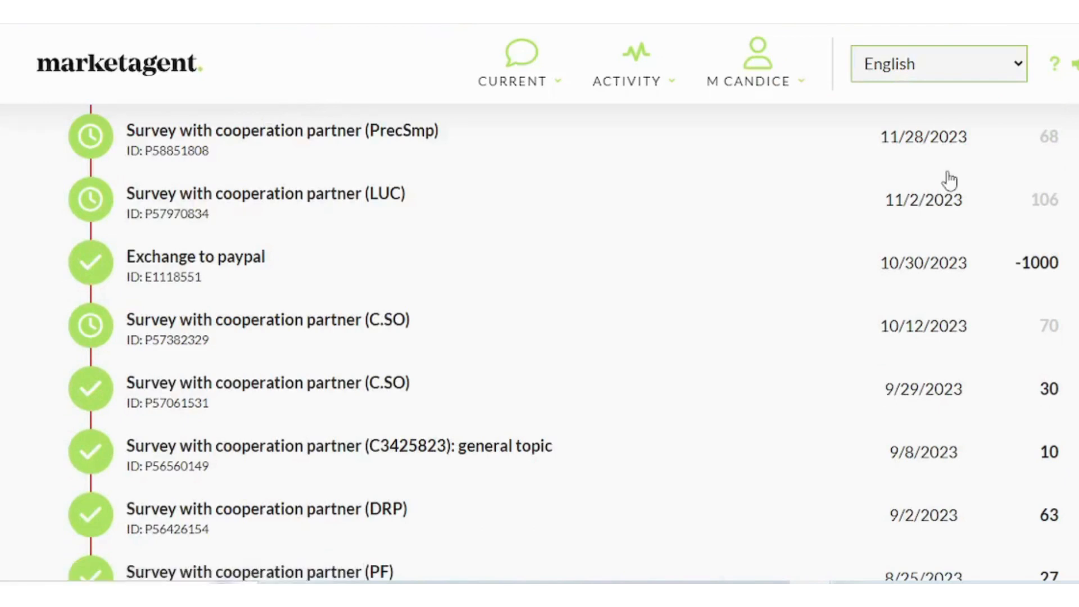
# Examine the bonus points listed for individual surveys and highlight the PayPal exchange entry in the account statement
pyautogui.doubleClick(1048, 136)
pyautogui.doubleClick(1044, 200)
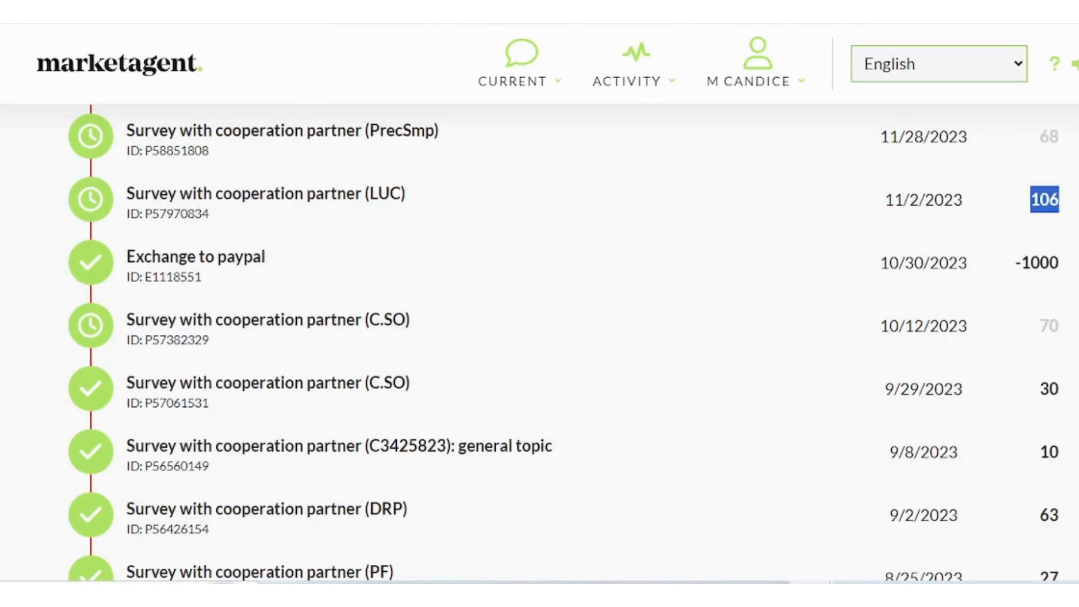
pyautogui.doubleClick(1049, 326)
pyautogui.doubleClick(1049, 389)
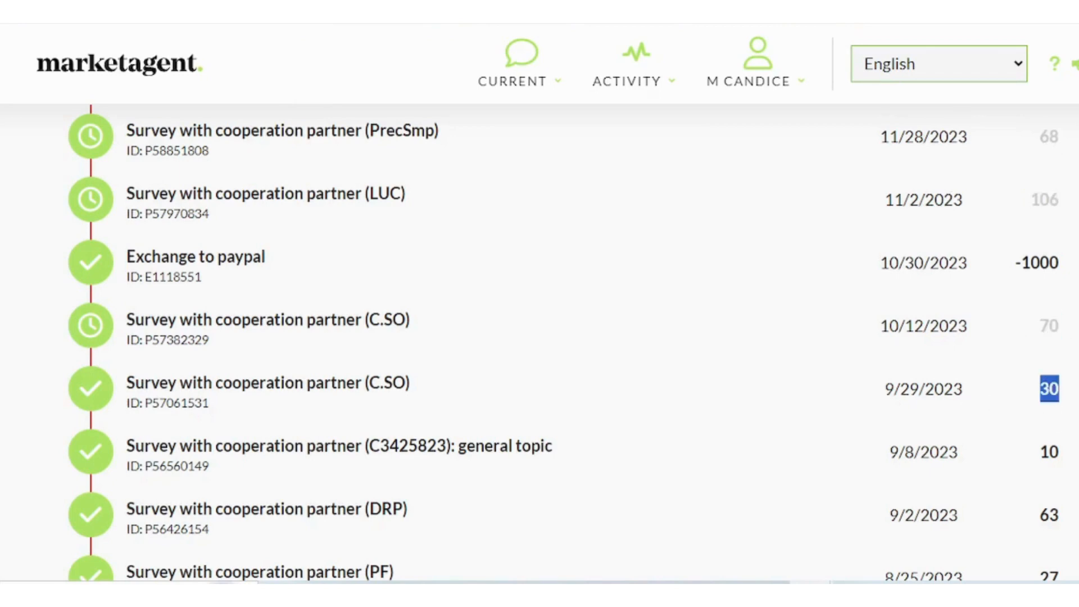
pyautogui.doubleClick(1049, 452)
pyautogui.doubleClick(1049, 515)
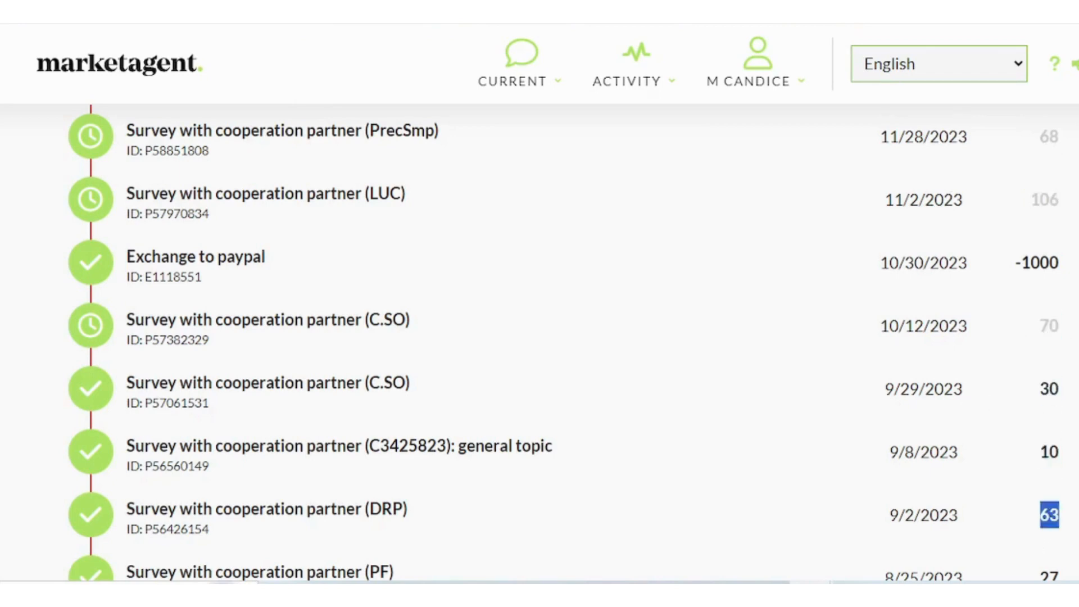
pyautogui.moveTo(107, 264); pyautogui.dragTo(1050, 261)
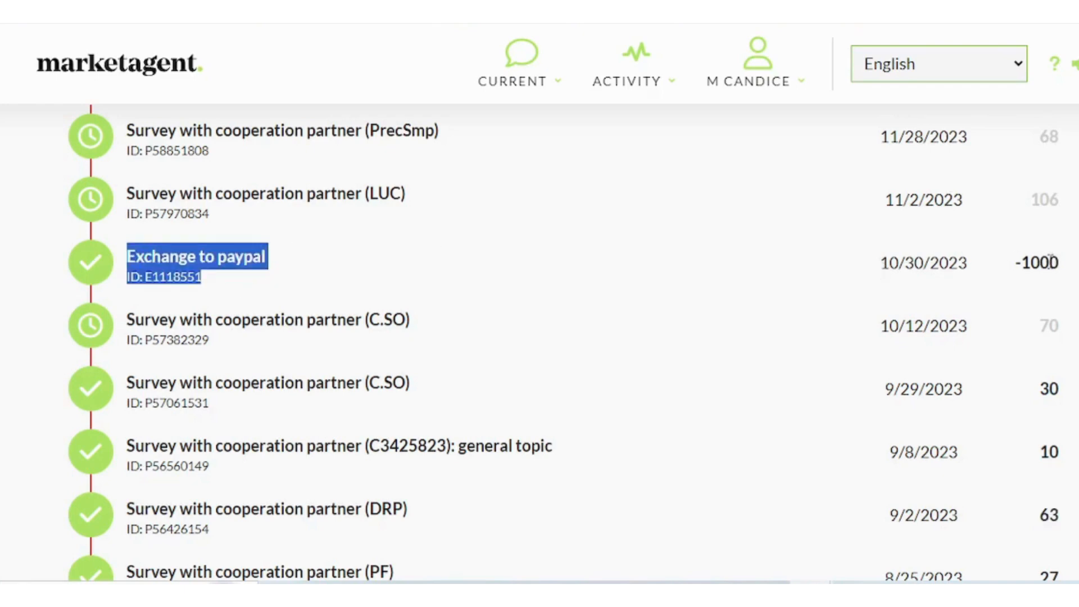
# Open the Exchange Area and look through the available options for exchanging bonus points, such as Skrill, PayPal and donations
pyautogui.scroll(10, 539, 337)
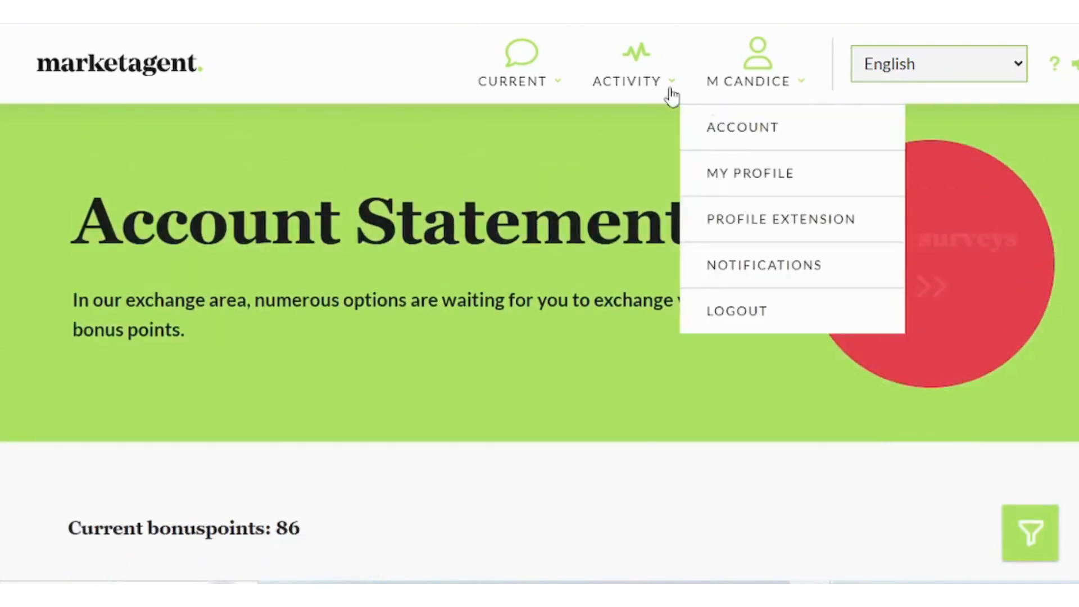
pyautogui.moveTo(640, 130)
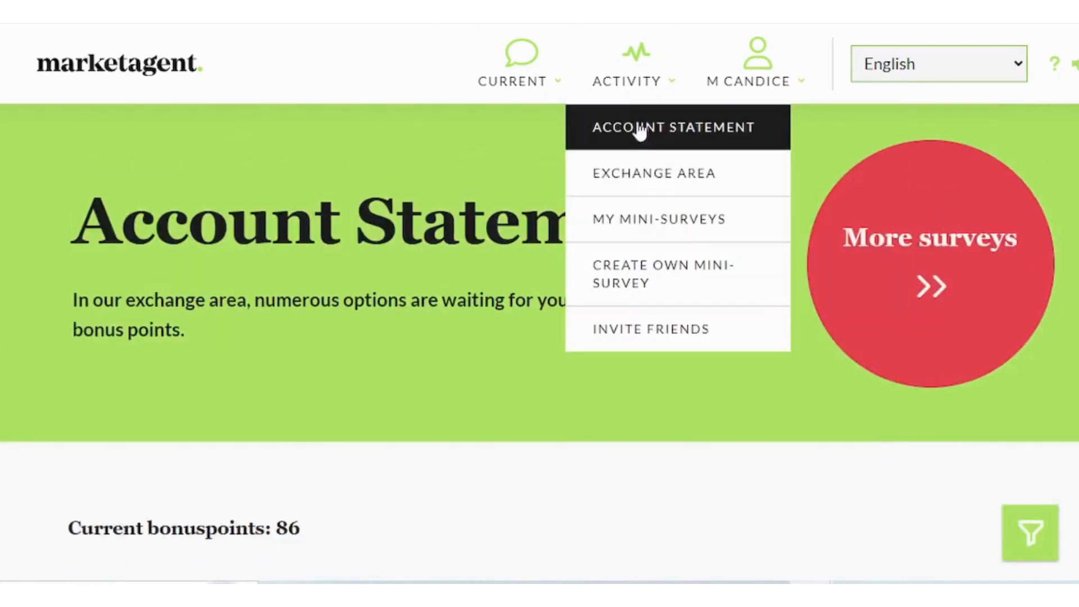
pyautogui.click(642, 173)
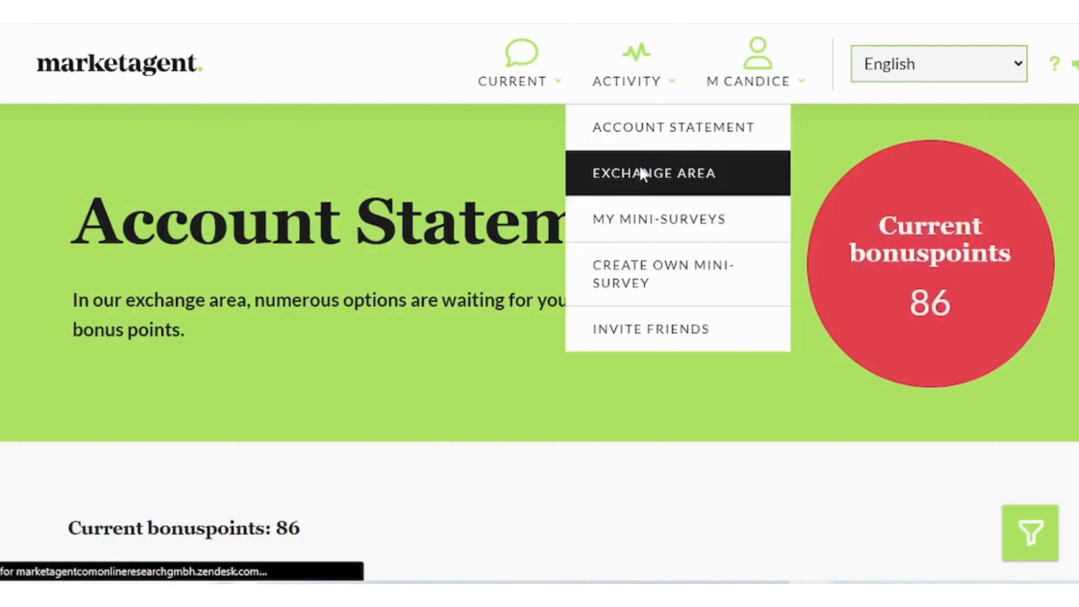
pyautogui.scroll(-3, 644, 175)
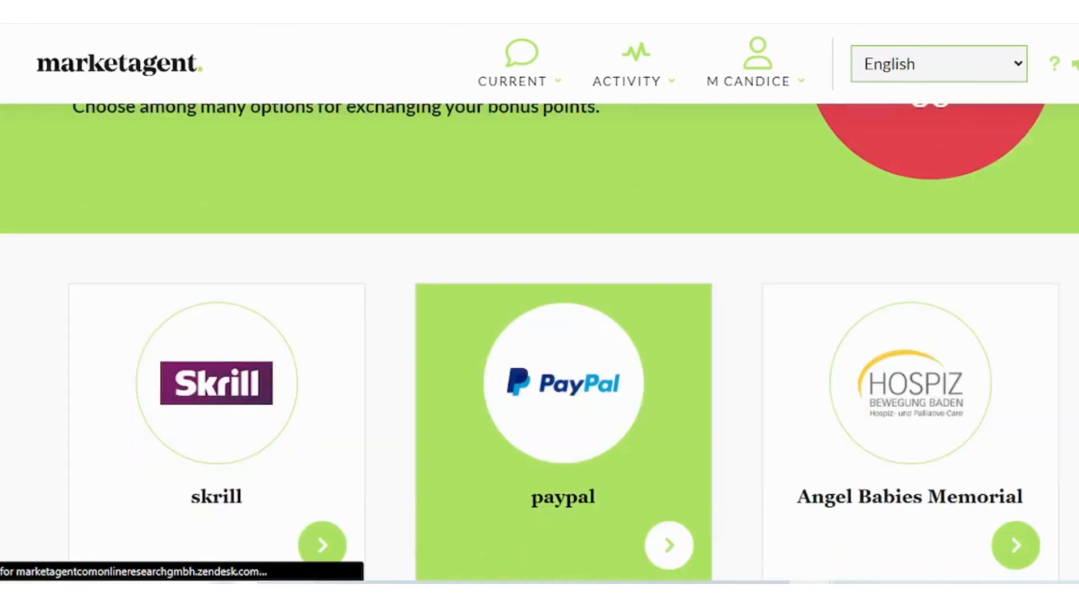
pyautogui.scroll(-2, 564, 343)
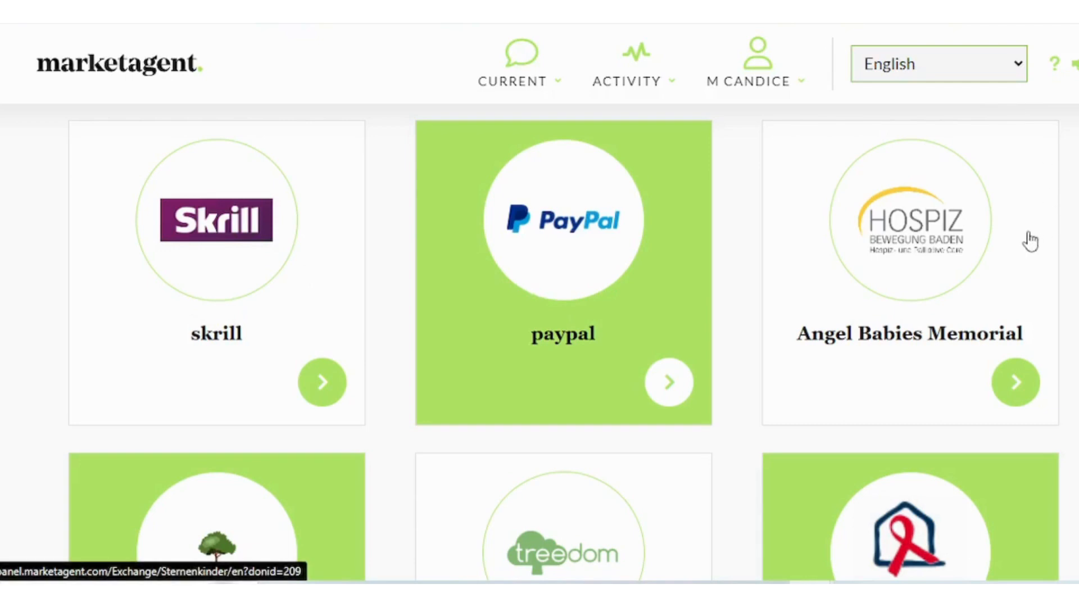
pyautogui.scroll(-5, 1031, 242)
pyautogui.scroll(8, 1030, 241)
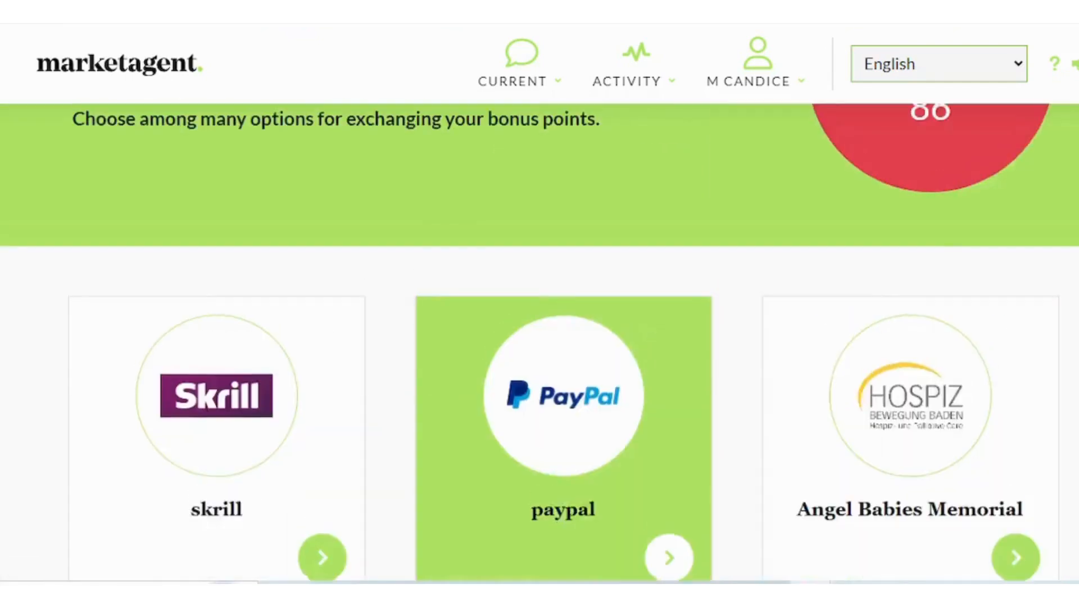
pyautogui.scroll(-3, 561, 328)
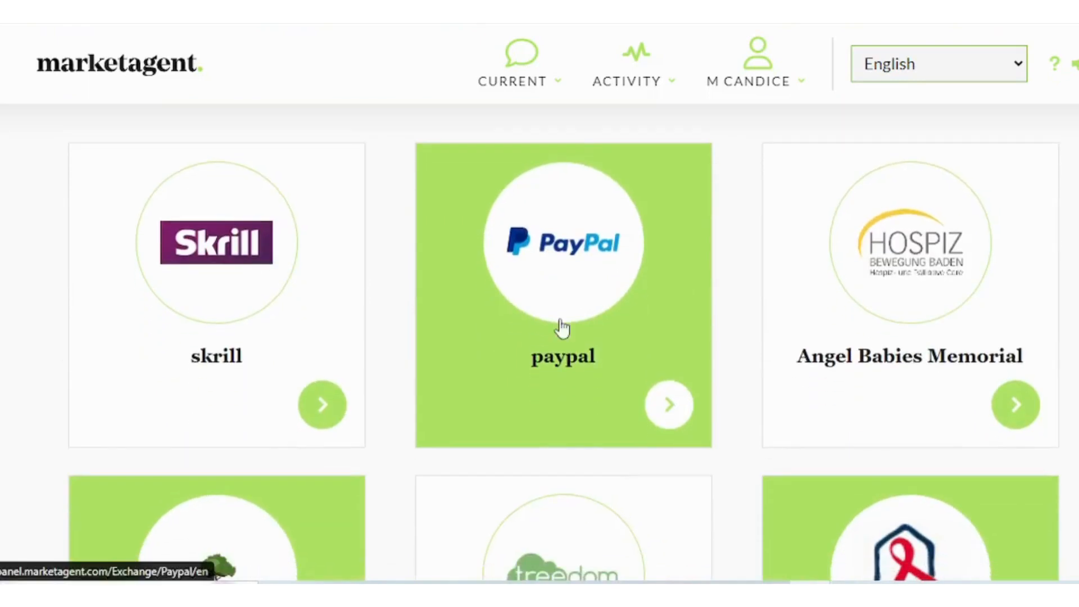
# Open the PayPal exchange option and examine its transfer form and the accompanying notes
pyautogui.click(616, 325)
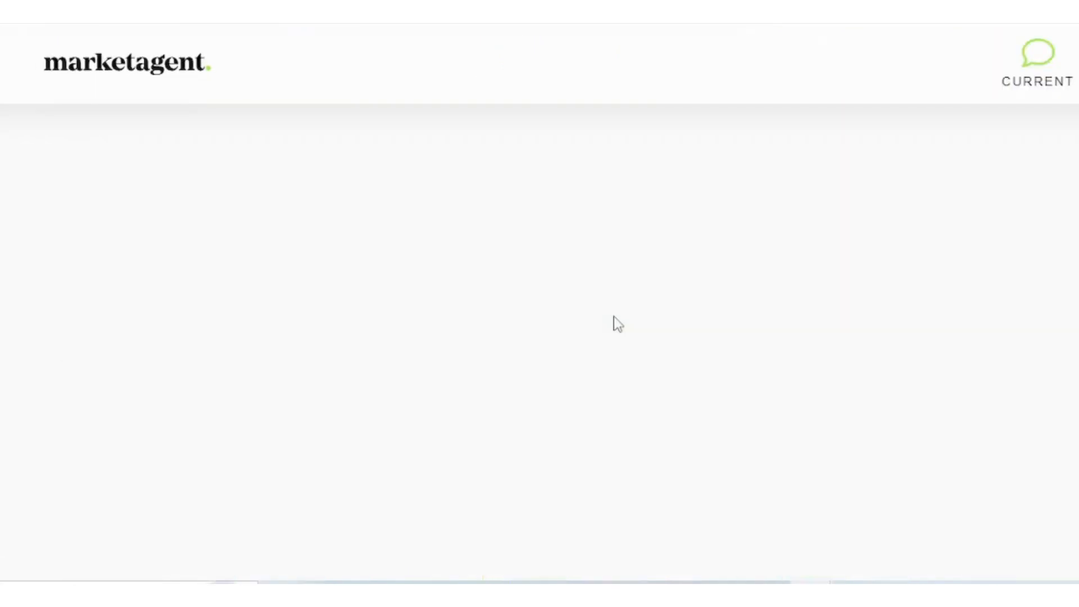
pyautogui.scroll(-2, 540, 341)
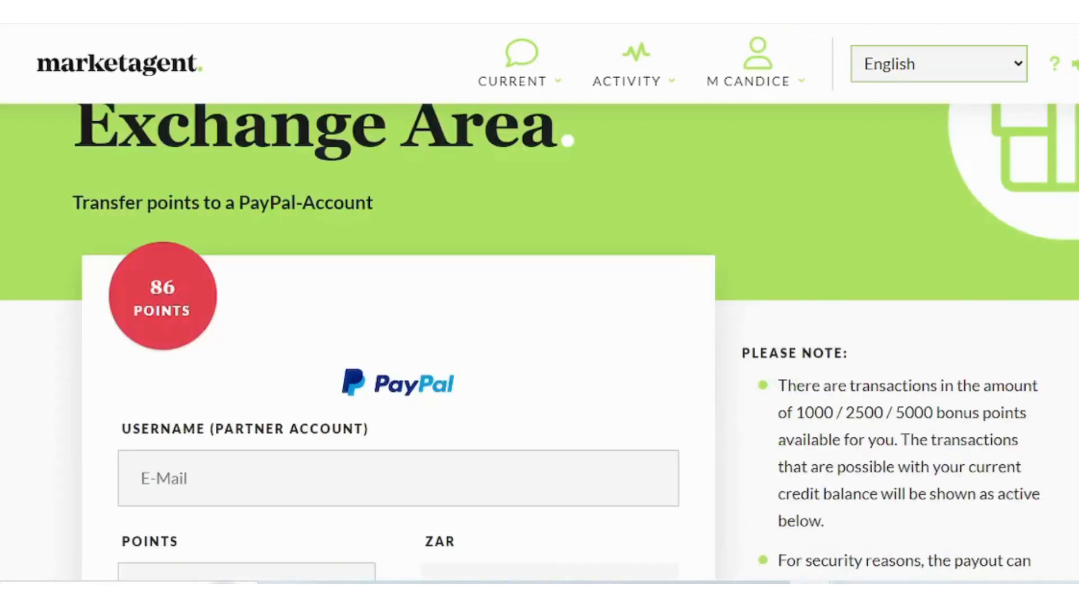
pyautogui.scroll(-2, 539, 341)
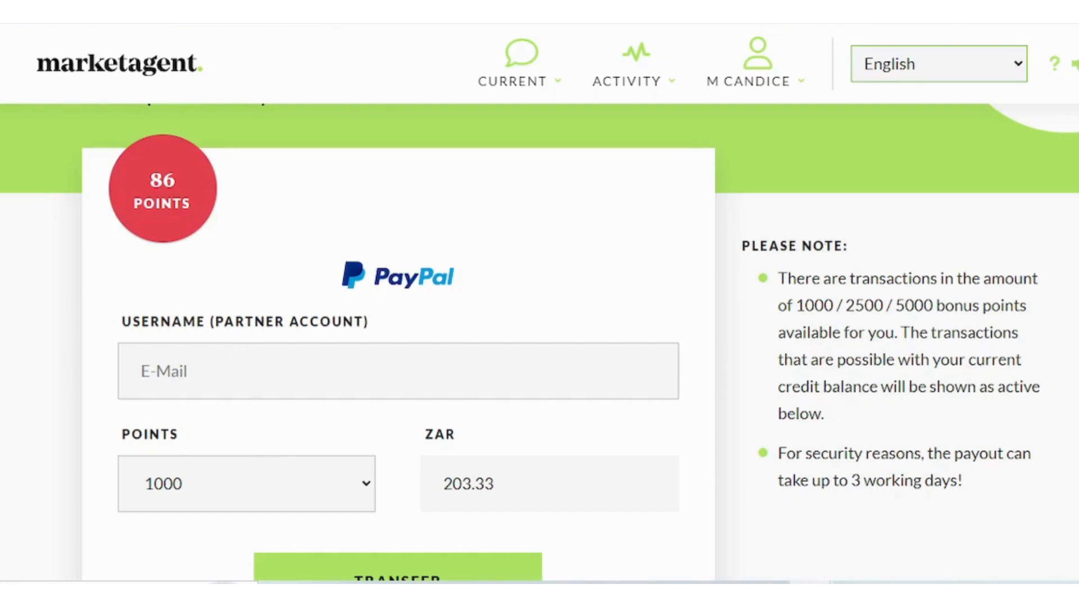
pyautogui.scroll(-1, 540, 343)
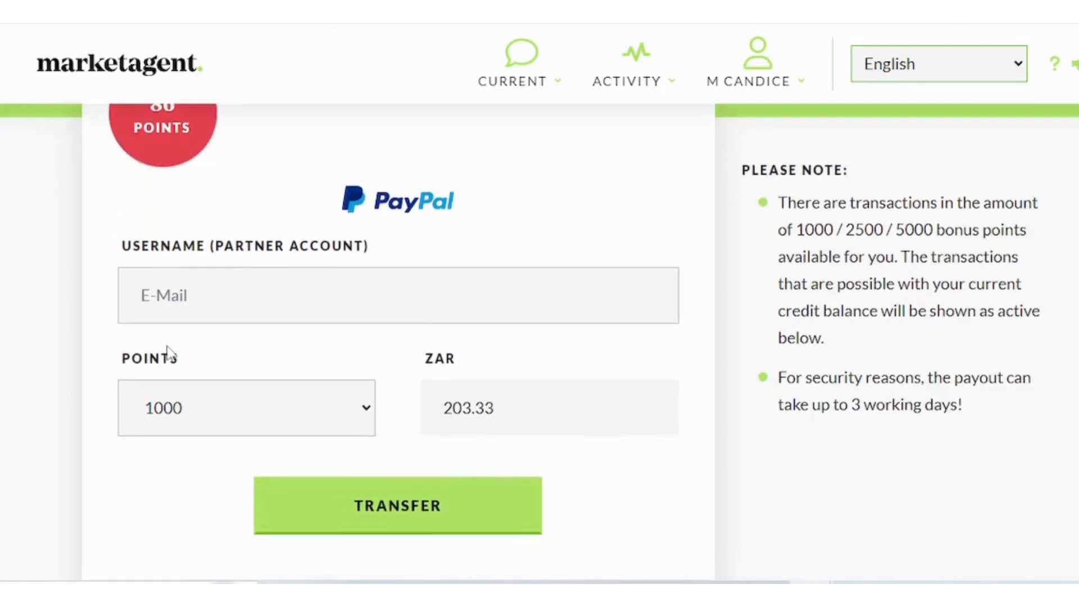
# Try the 2500-point option in the PayPal transfer form and set the points to 5000
pyautogui.click(133, 400)
pyautogui.click(277, 407)
pyautogui.doubleClick(311, 404)
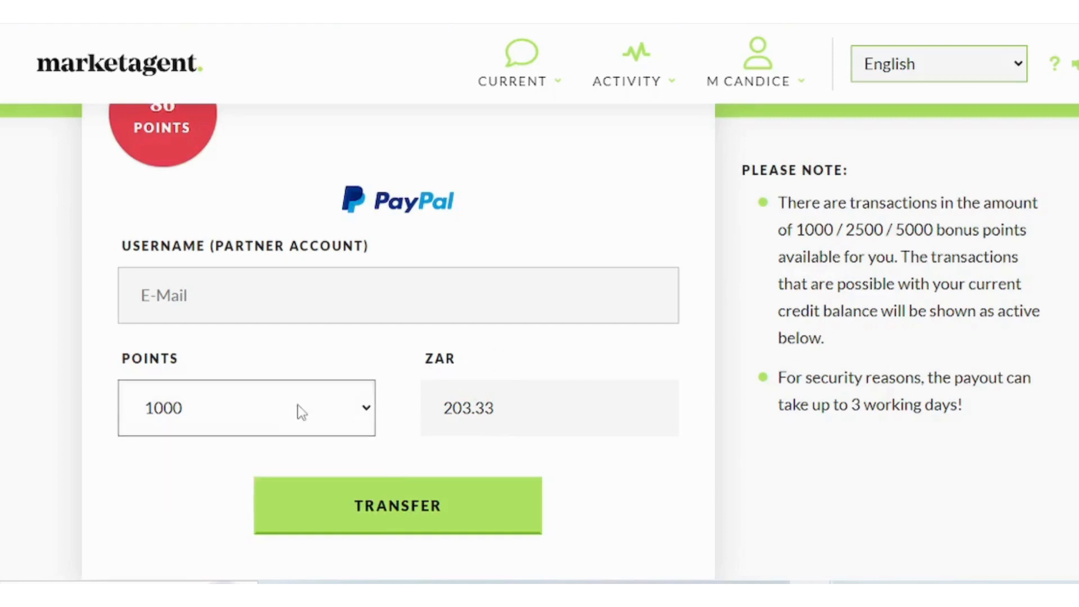
pyautogui.click(301, 410)
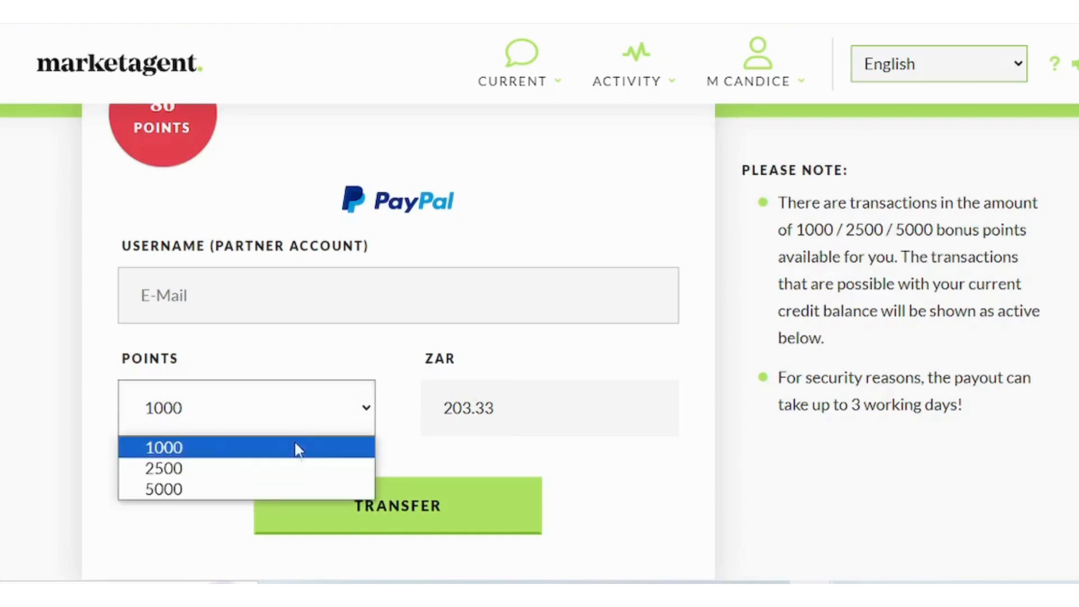
pyautogui.click(293, 473)
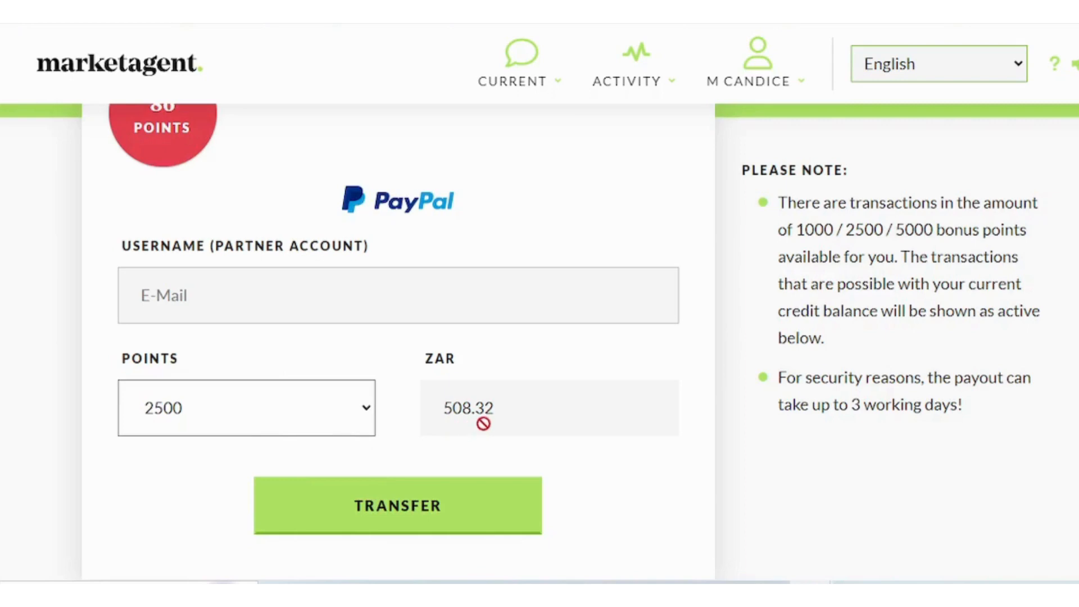
pyautogui.click(292, 421)
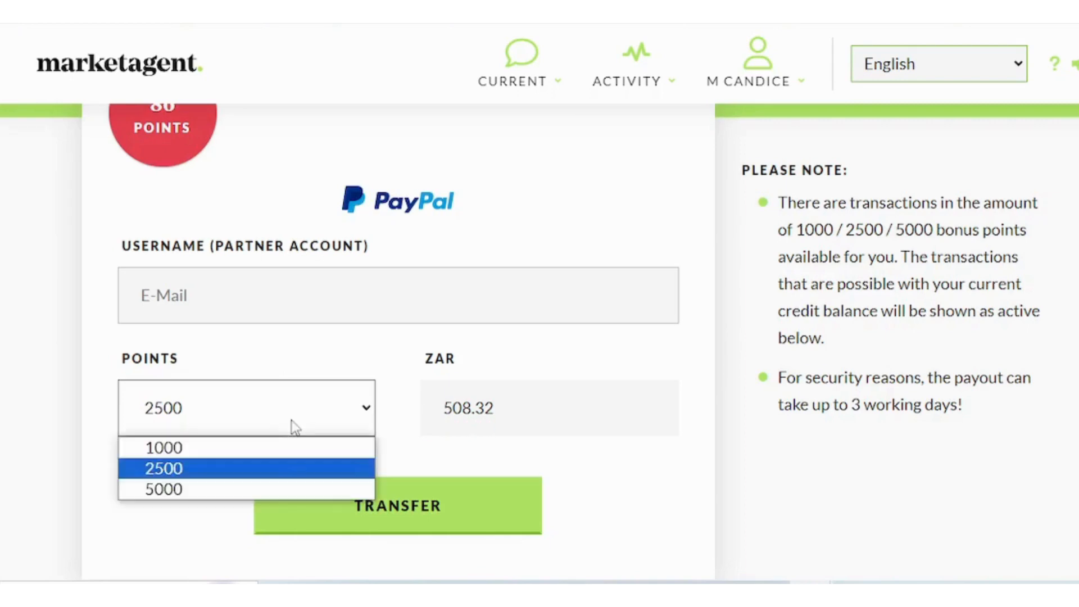
pyautogui.click(284, 488)
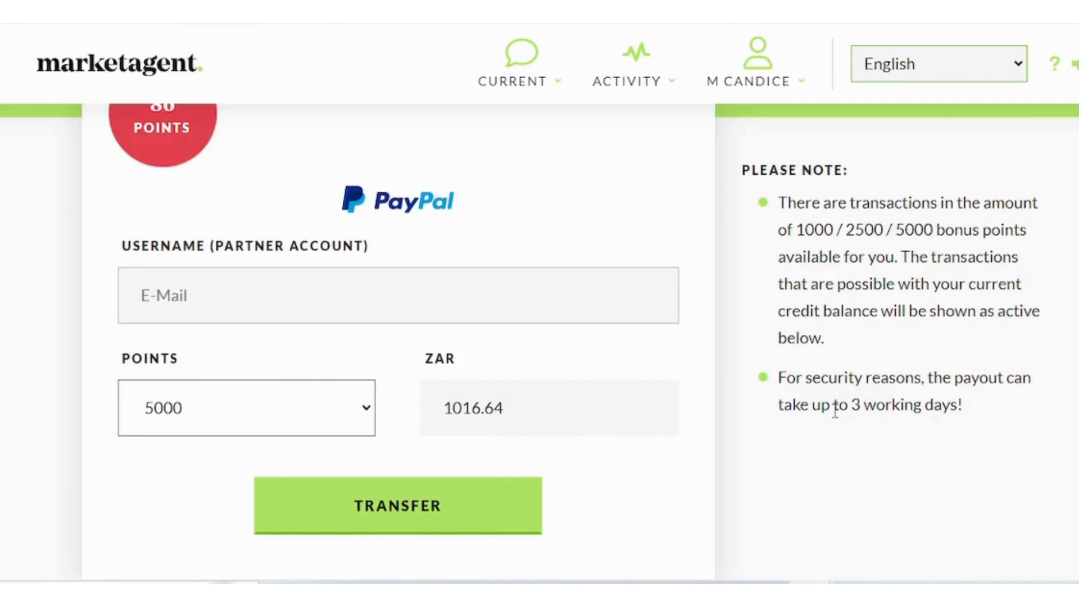
# Highlight the note about the payout's processing time and look over the whole PayPal transfer page
pyautogui.moveTo(780, 376); pyautogui.dragTo(987, 424)
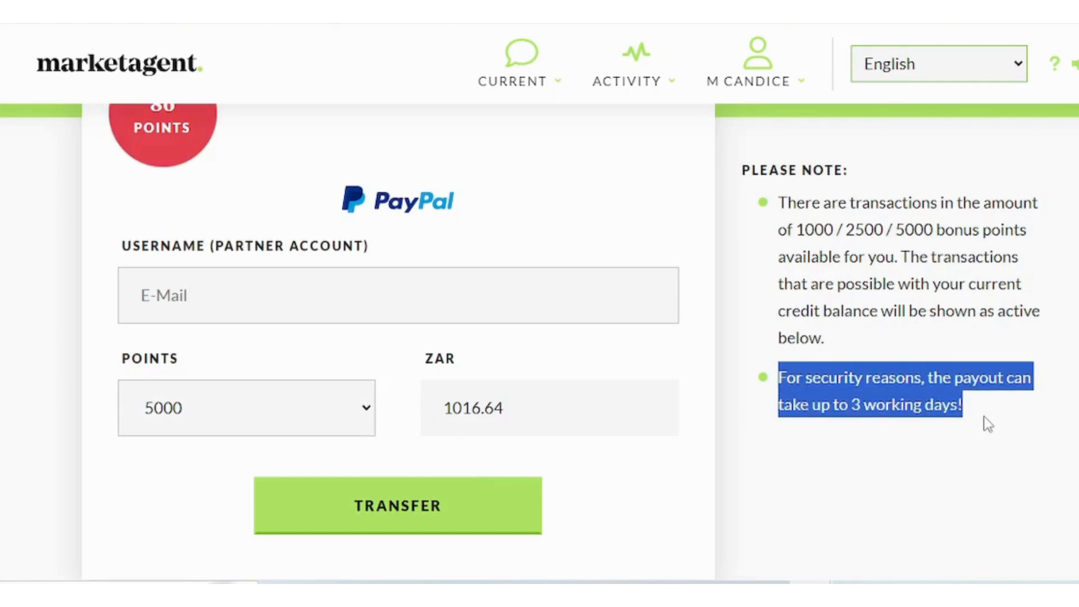
pyautogui.scroll(5, 987, 425)
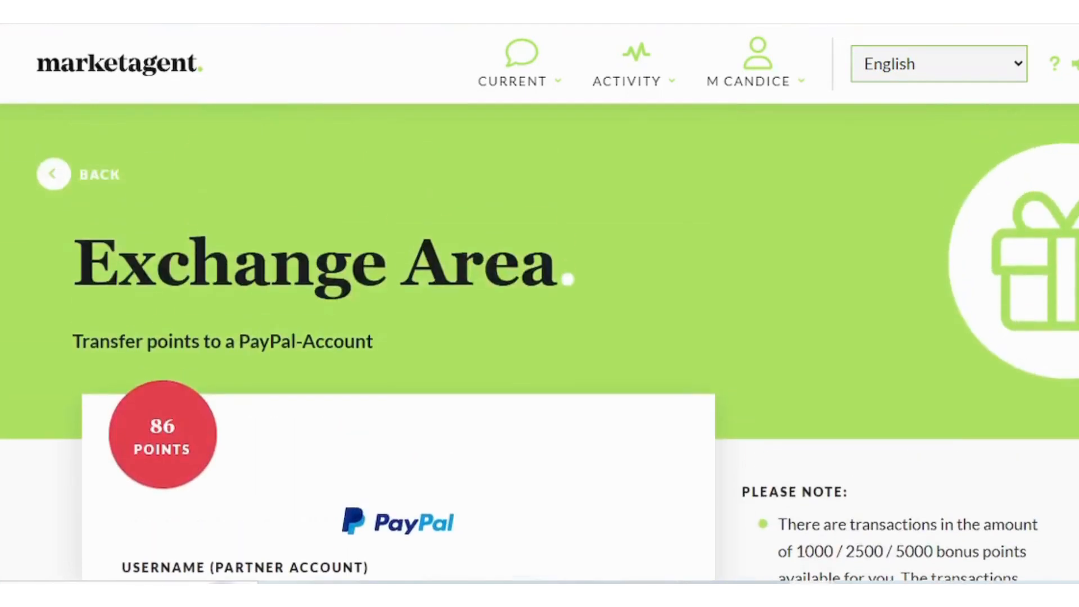
pyautogui.scroll(-3, 539, 343)
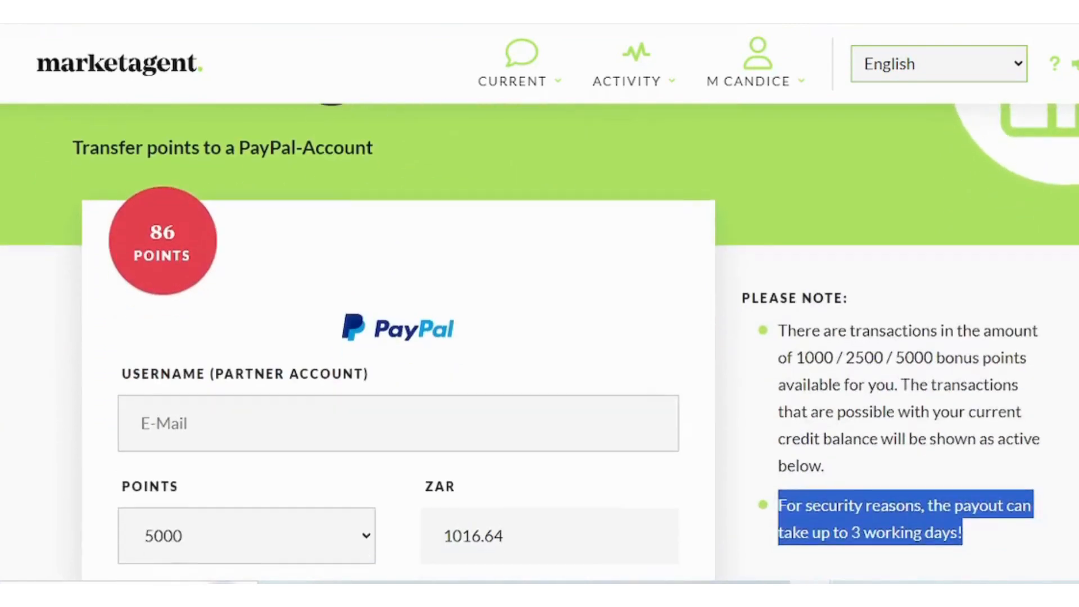
pyautogui.scroll(-6, 540, 343)
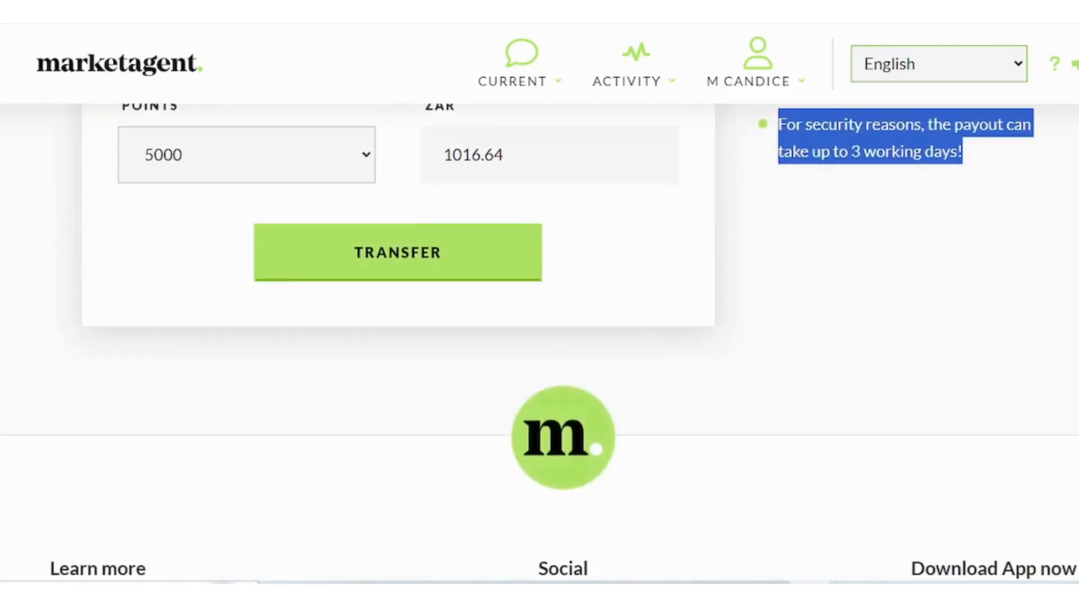
pyautogui.scroll(9, 540, 343)
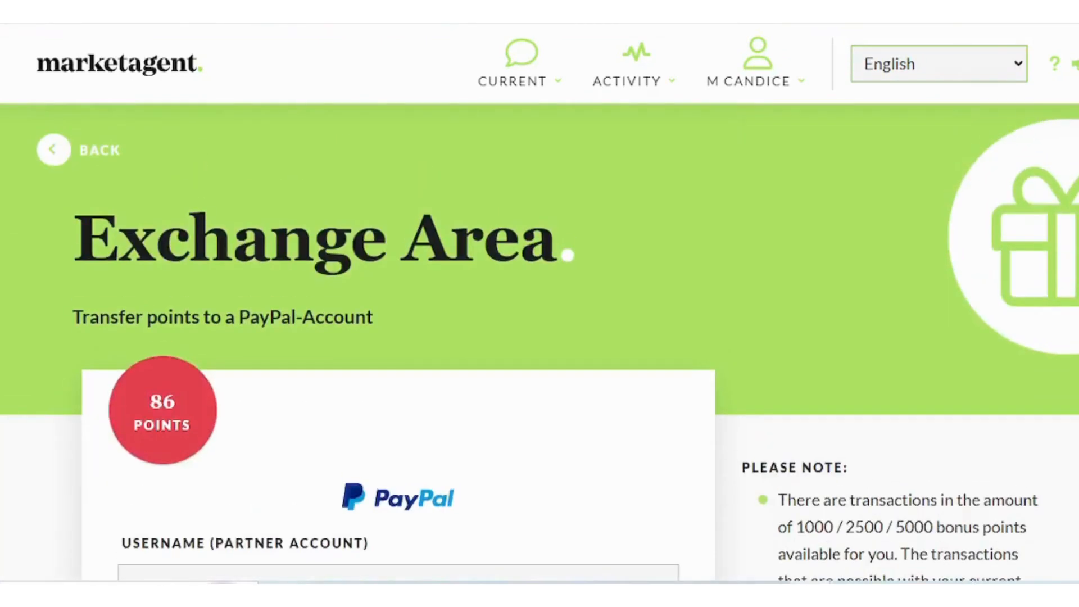
pyautogui.scroll(-6, 540, 343)
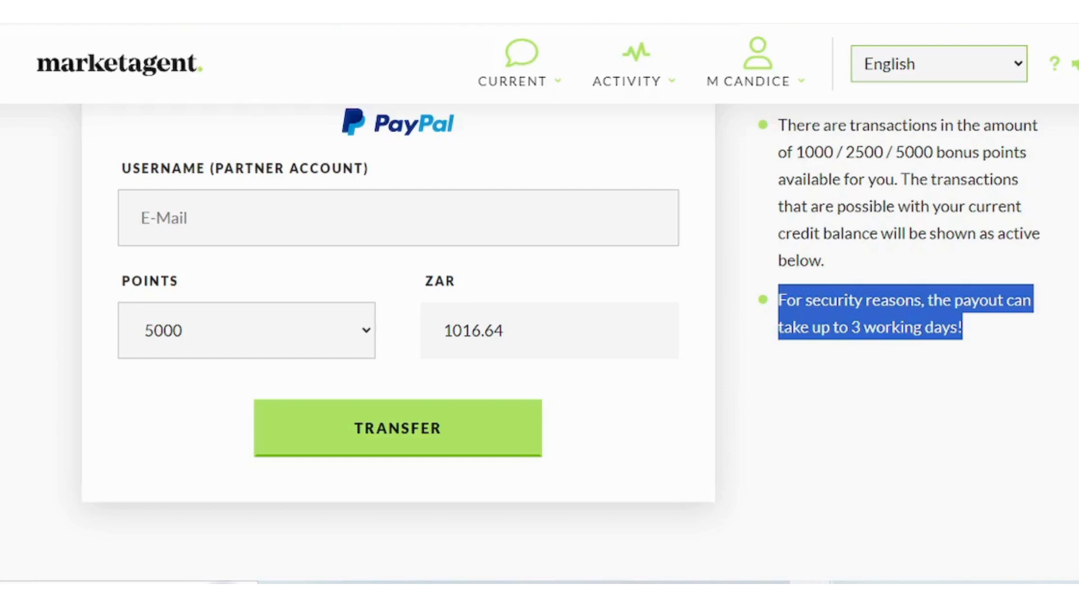
pyautogui.scroll(3, 540, 337)
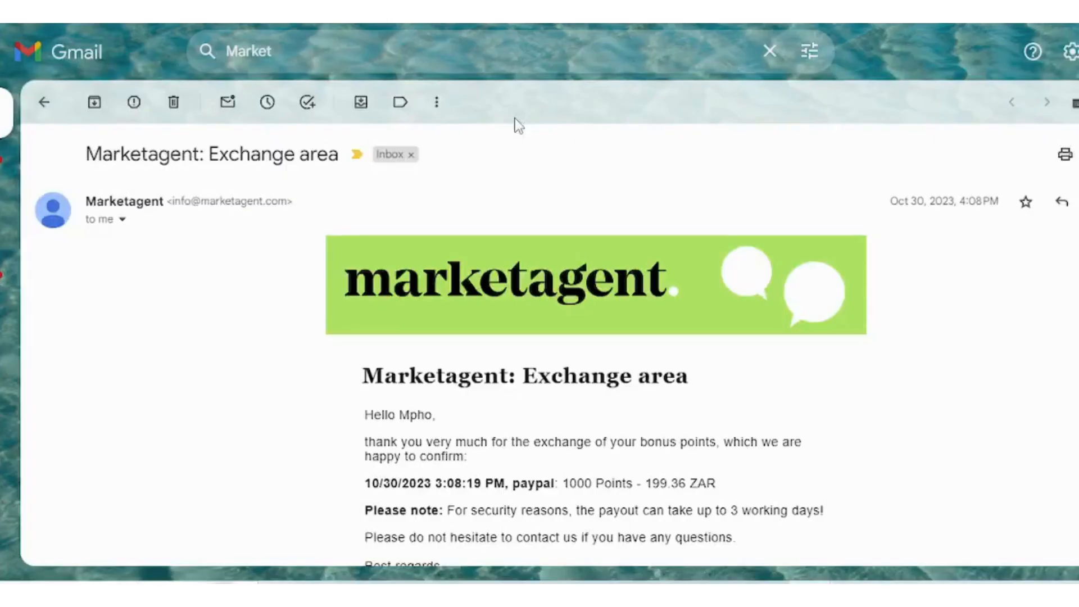
# Search the mailbox for "Marketagent pay" and open the PayPal message "Your Marketagent payment!"
pyautogui.click(310, 53)
pyautogui.press('BackSpace')
pyautogui.press('BackSpace')
pyautogui.press('BackSpace')
pyautogui.press('BackSpace')
pyautogui.press('BackSpace')
pyautogui.press('BackSpace')
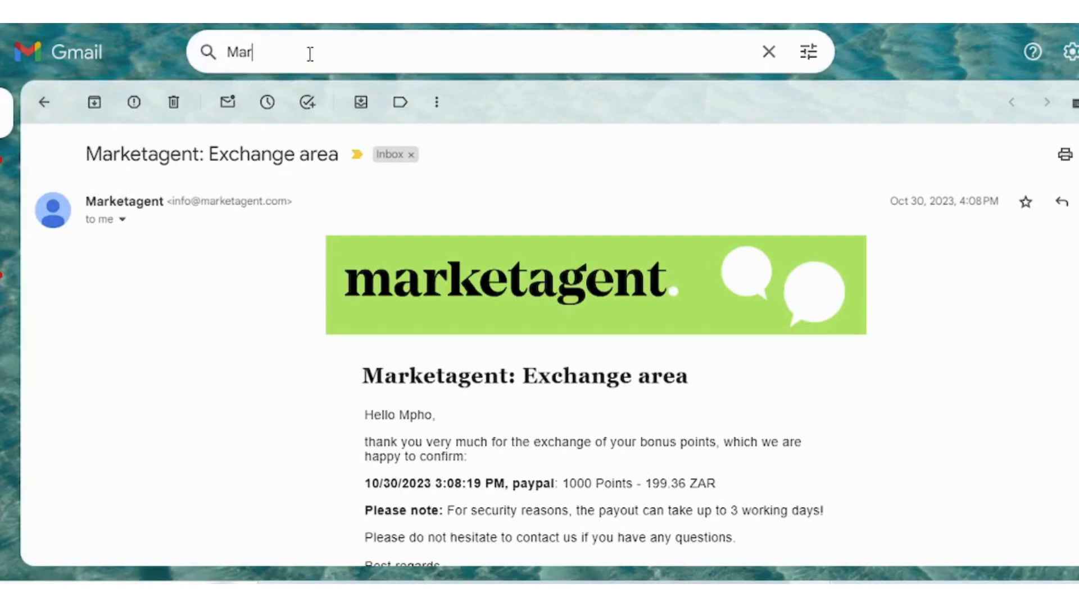
pyautogui.write('Mar')
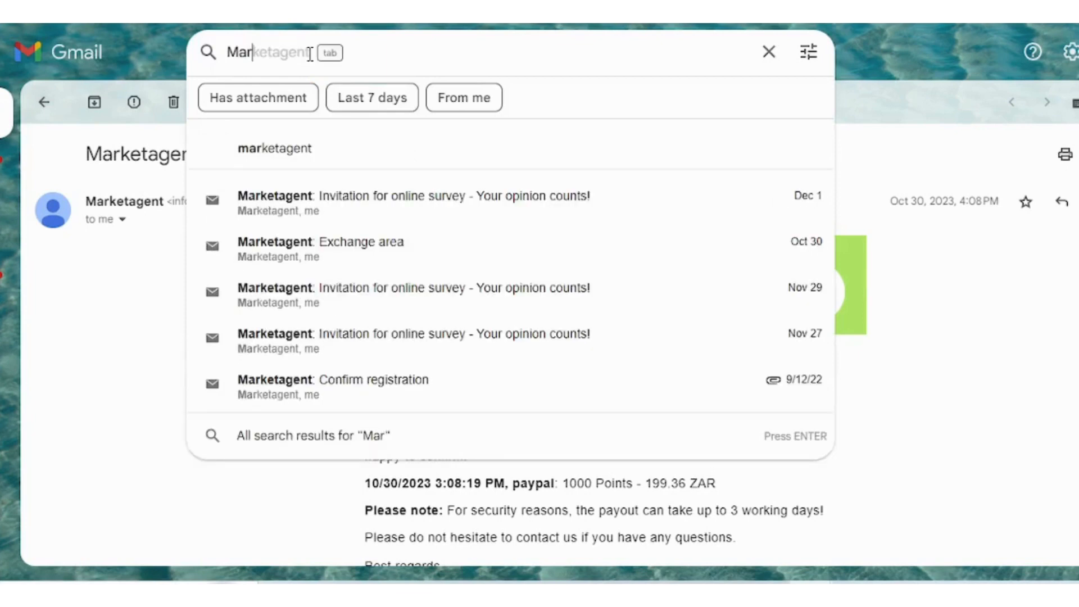
pyautogui.press('Tab')
pyautogui.write('p')
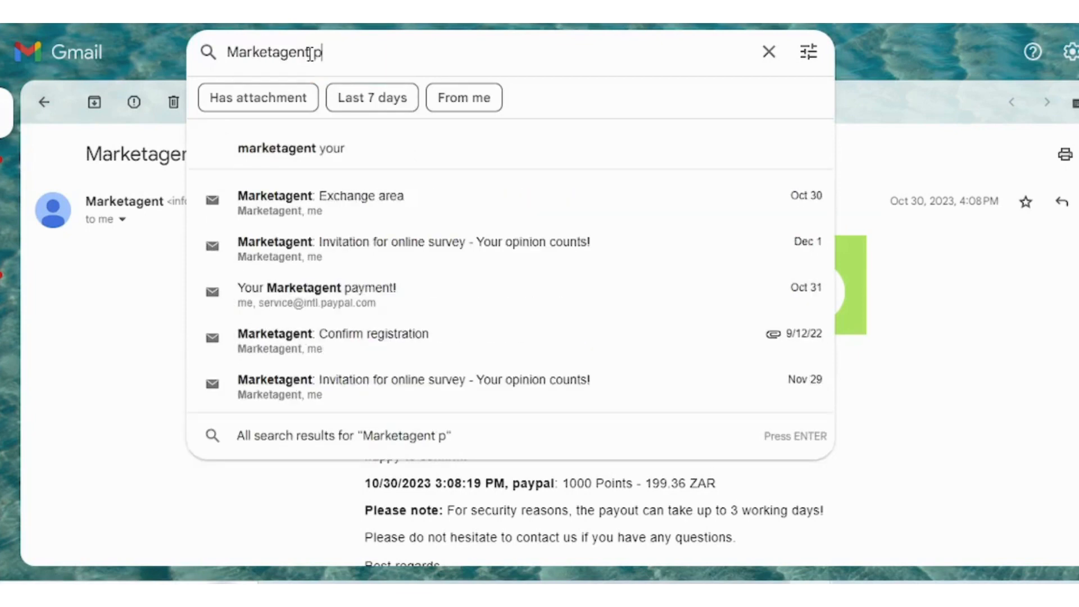
pyautogui.write('aya')
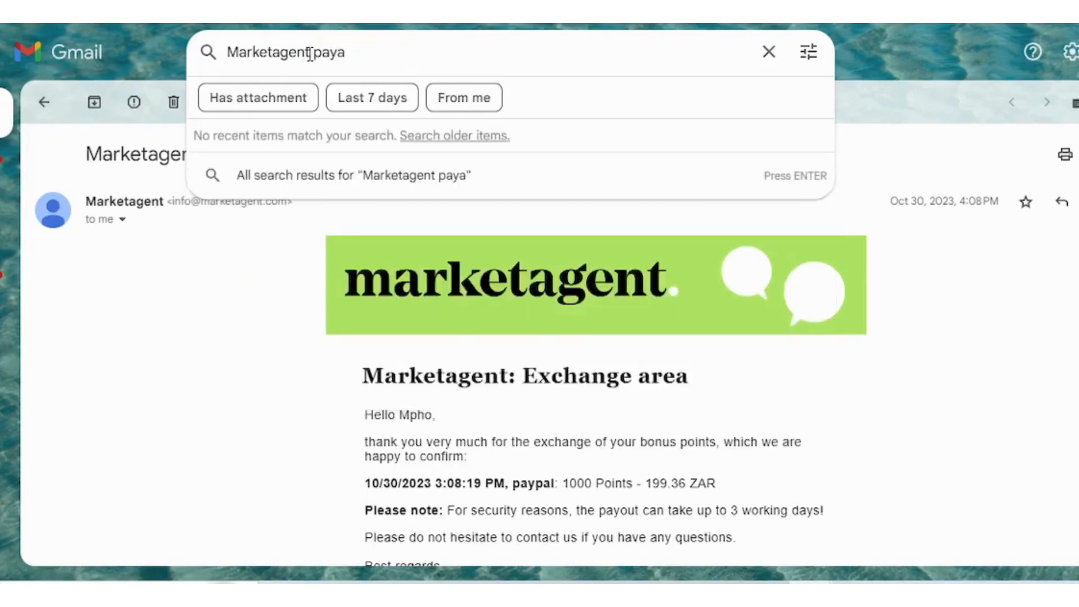
pyautogui.press('BackSpace')
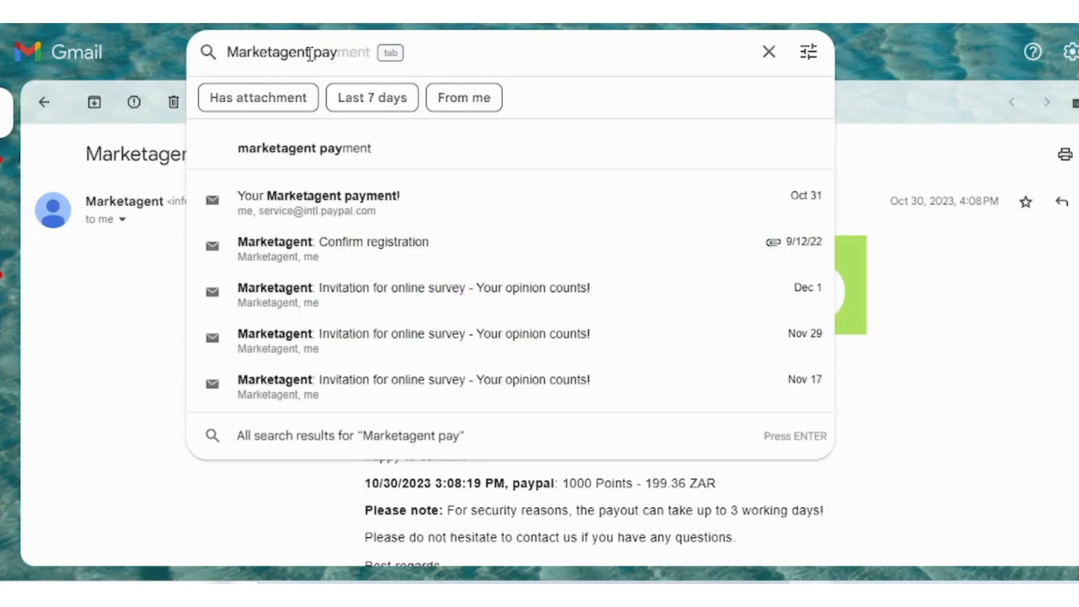
pyautogui.click(274, 199)
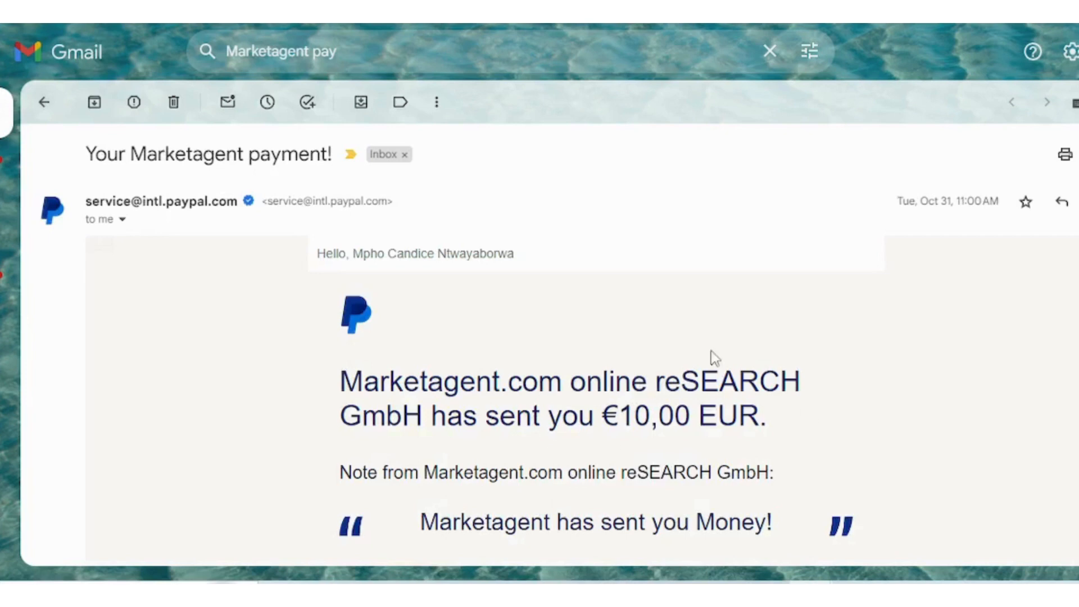
# Highlight the payment email's received date and read through the message's payment and transaction details
pyautogui.moveTo(927, 201); pyautogui.dragTo(955, 201)
pyautogui.click(958, 353)
pyautogui.scroll(-3, 550, 342)
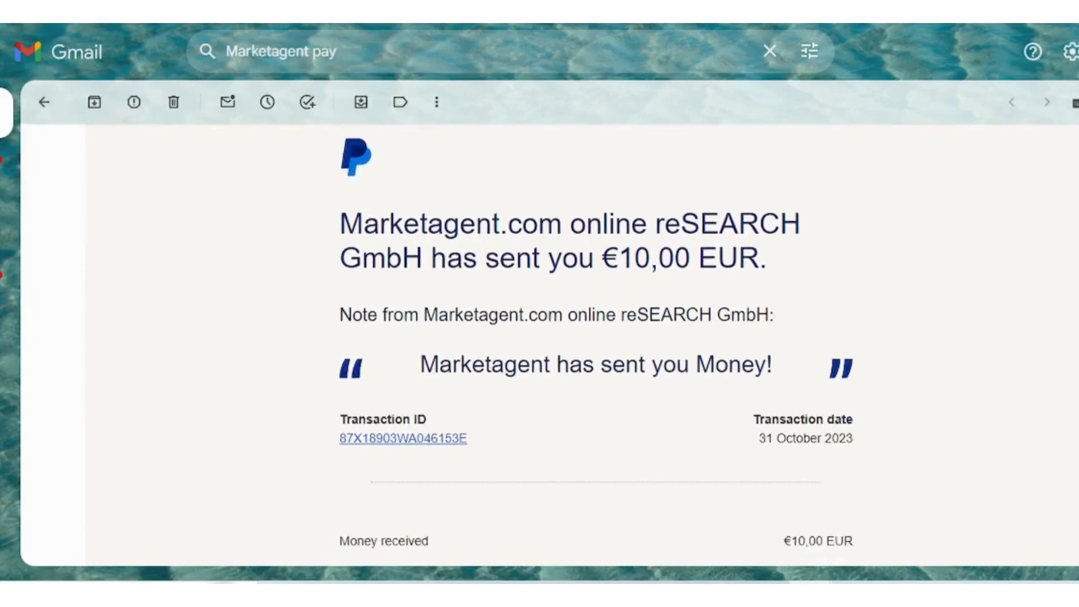
pyautogui.scroll(-10, 597, 344)
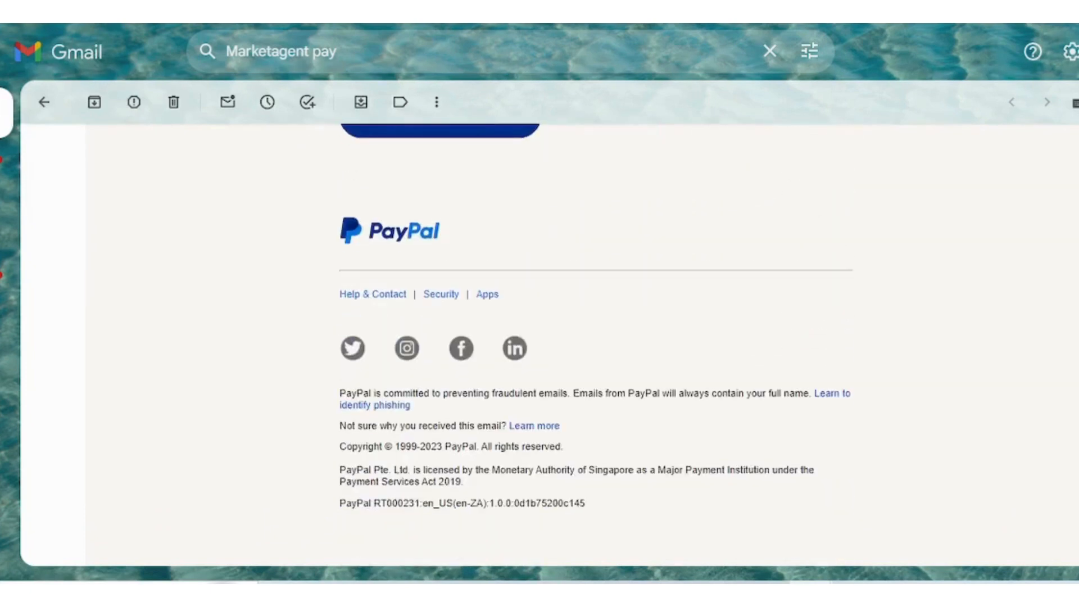
pyautogui.scroll(-2, 596, 342)
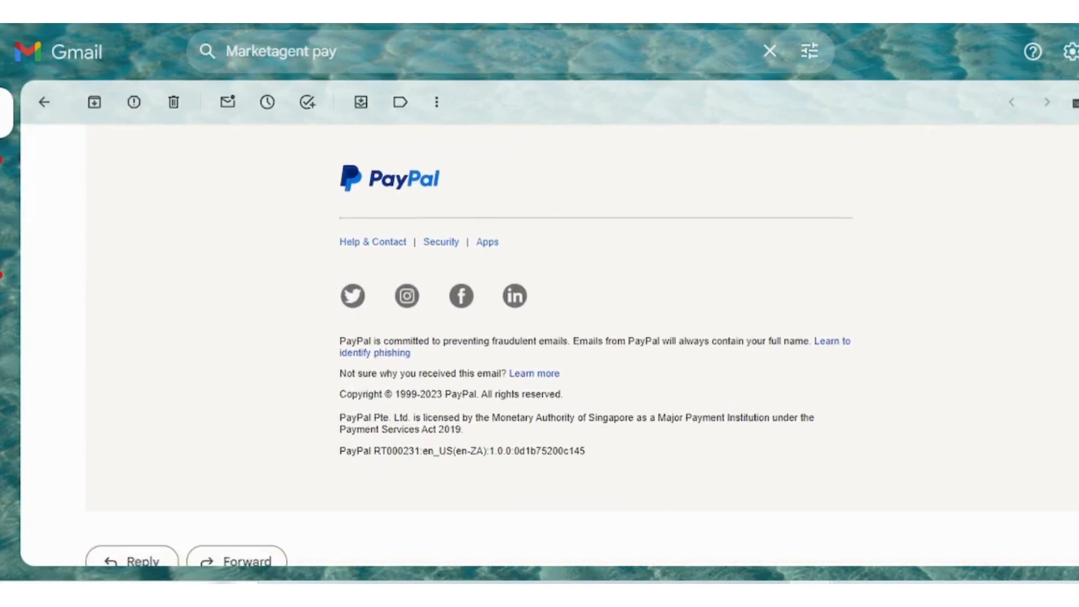